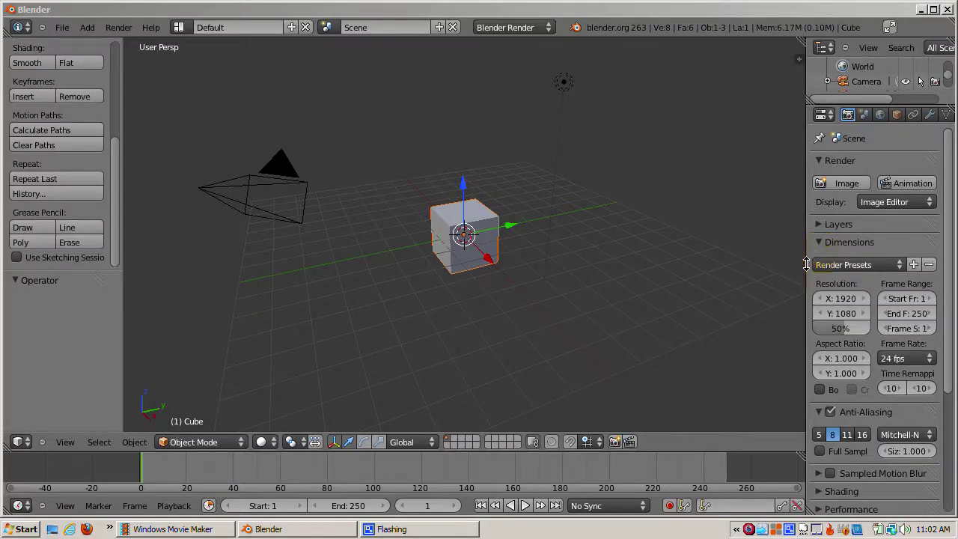
Give the cube a yellow diffuse colour (0.800, 0.745, 0.087) and align the camera to the view.
click(807, 281)
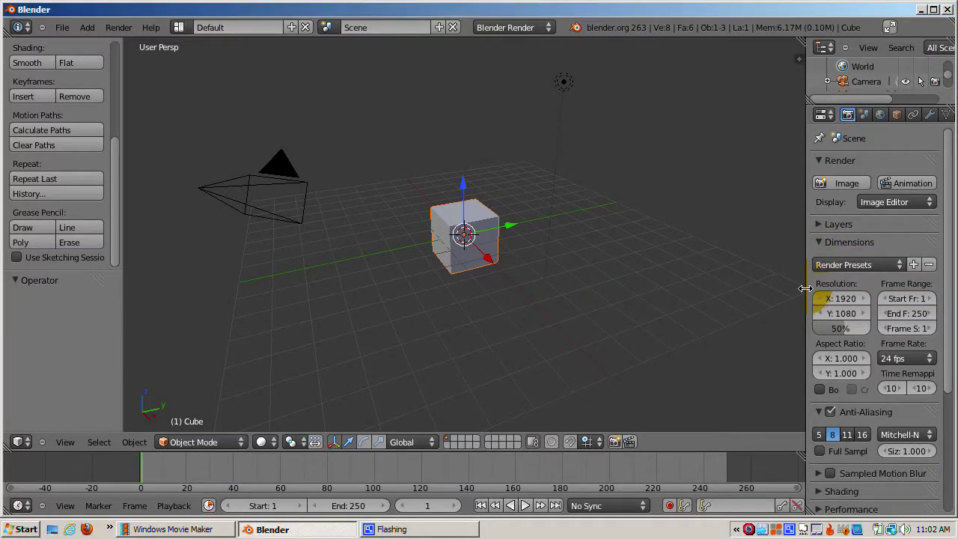
drag(805, 286, 735, 290)
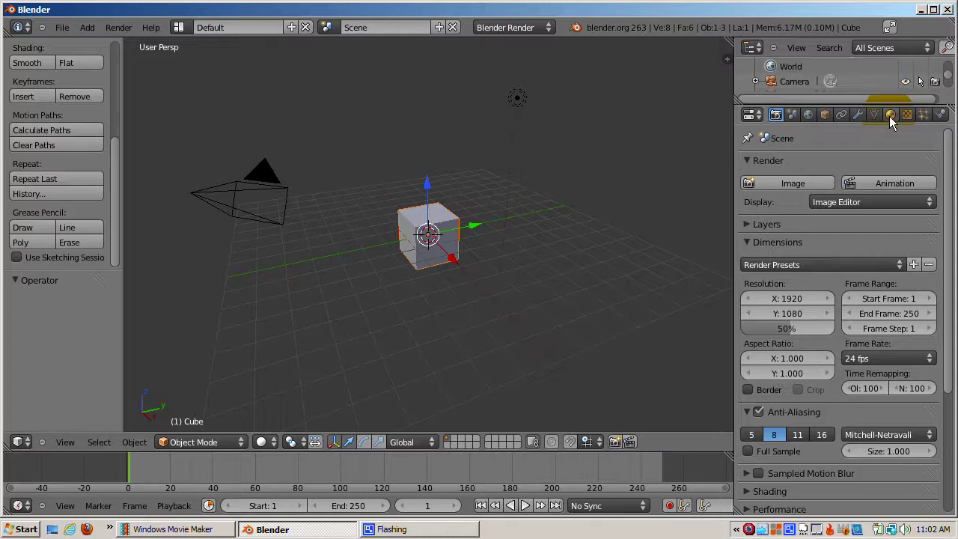
click(888, 114)
click(774, 397)
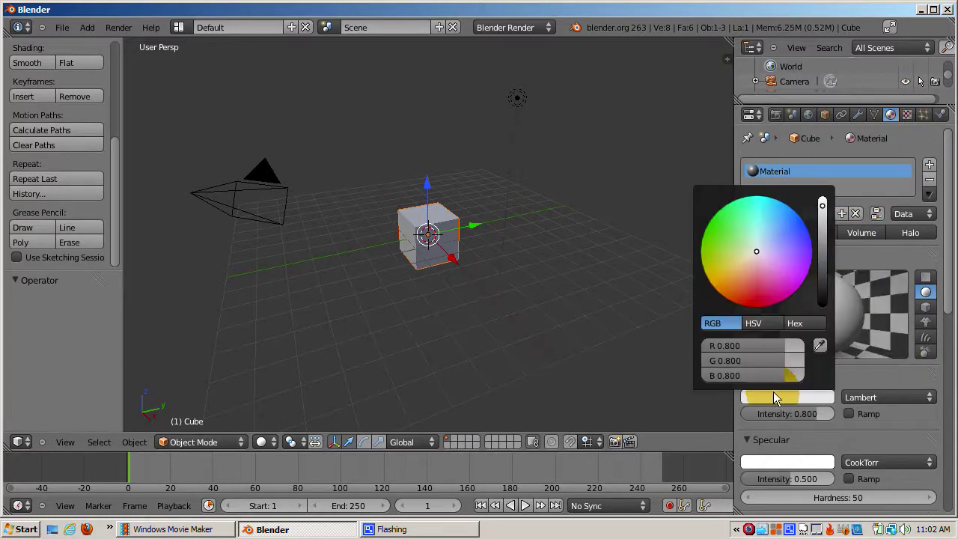
click(715, 279)
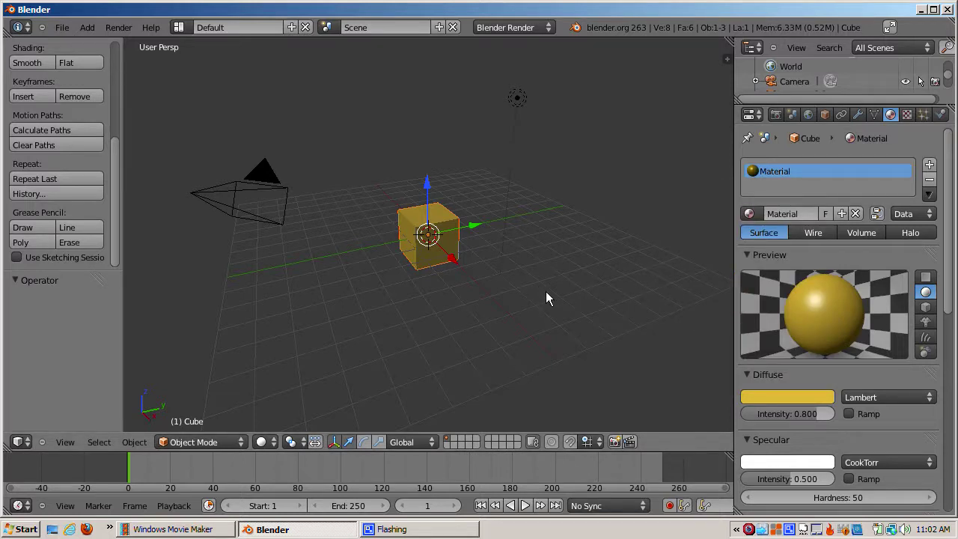
key(ctrl+alt+KP_0)
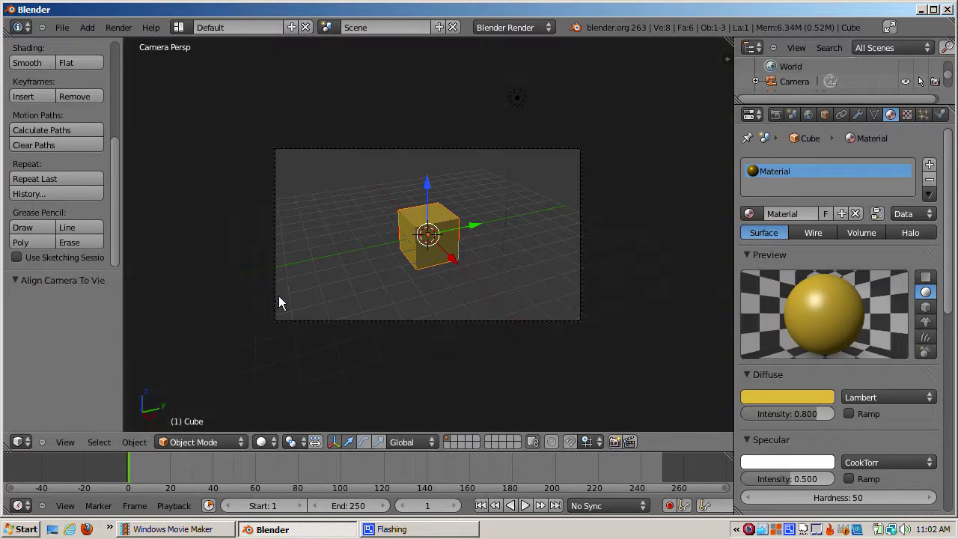
Add a Monkey mesh and move it along X to the left of the cube.
key(shift+a)
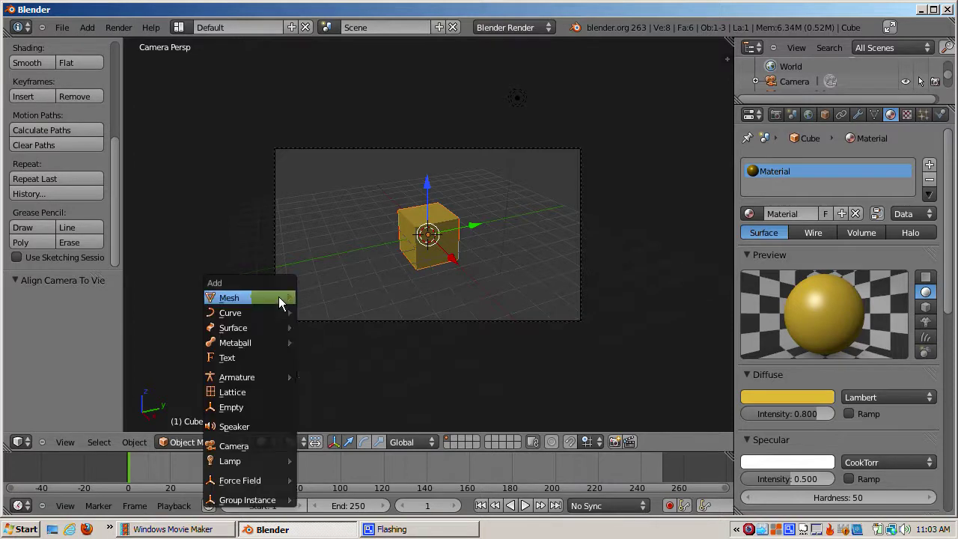
mouse_move(279, 297)
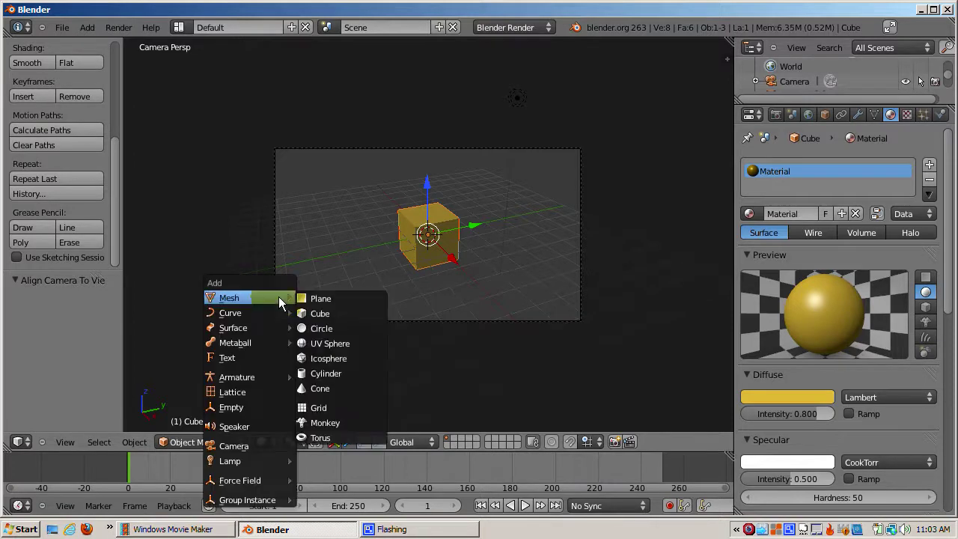
click(326, 422)
key(g)
key(x)
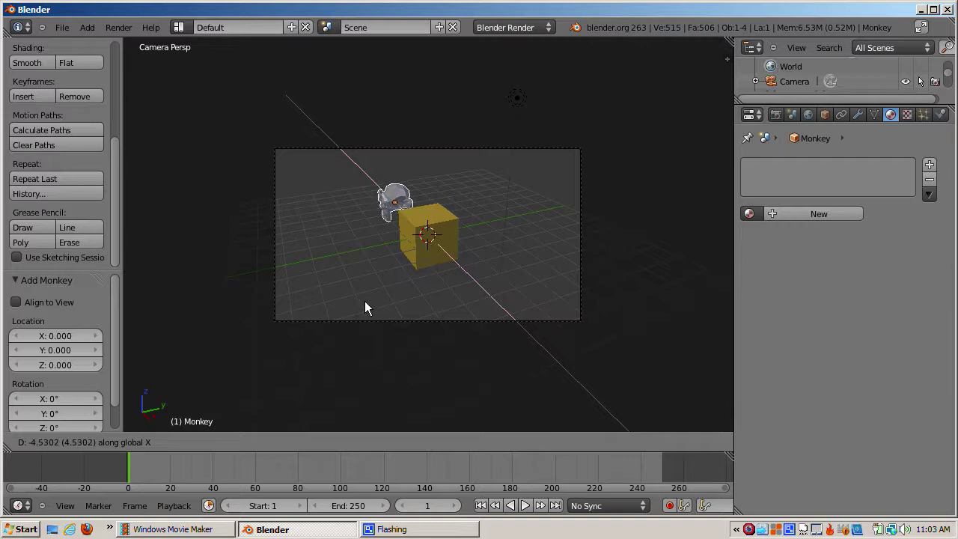
click(365, 302)
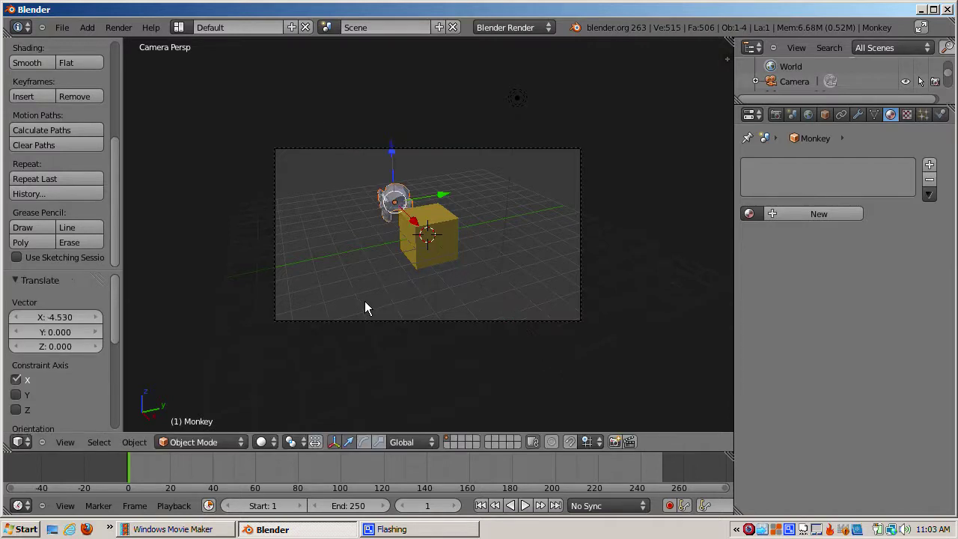
Shade the monkey smooth and add a Subdivision Surface modifier.
click(43, 65)
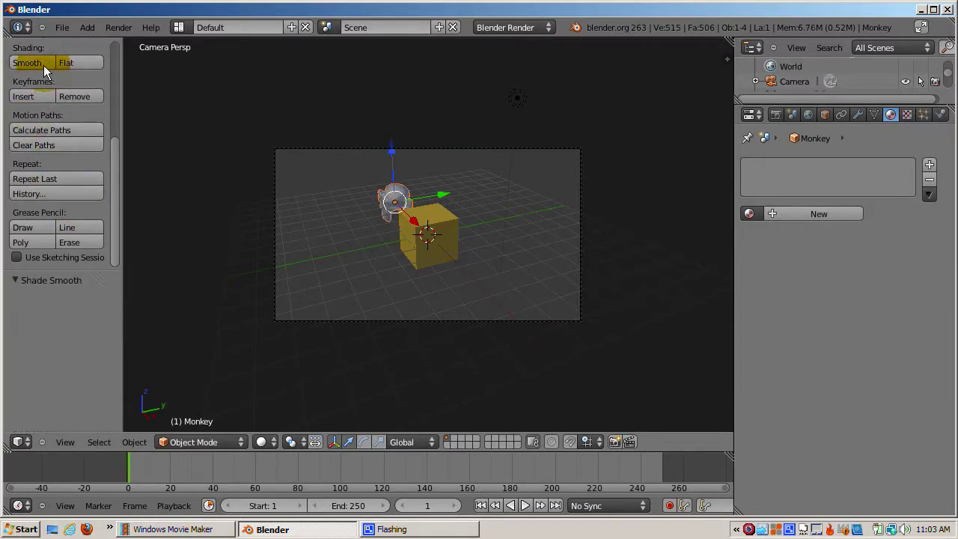
click(857, 114)
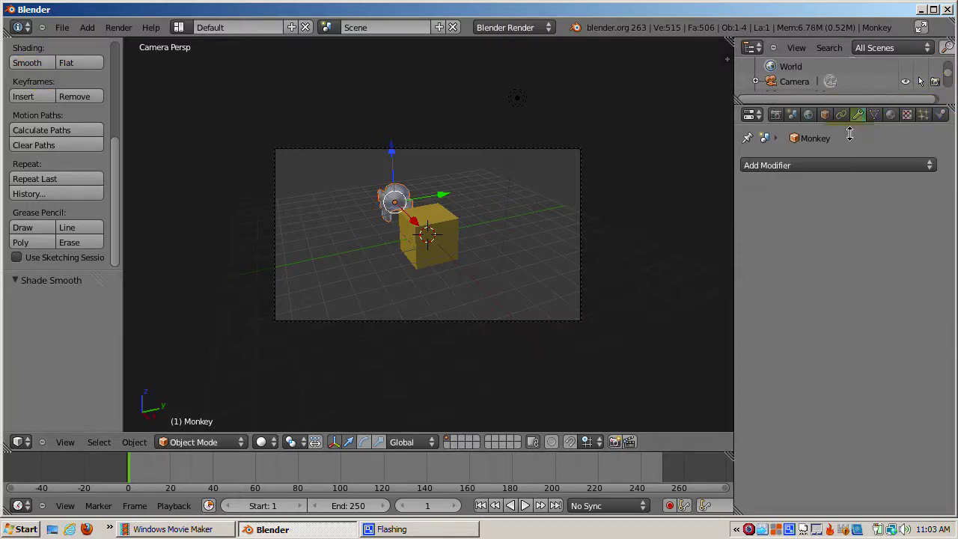
click(833, 165)
click(763, 165)
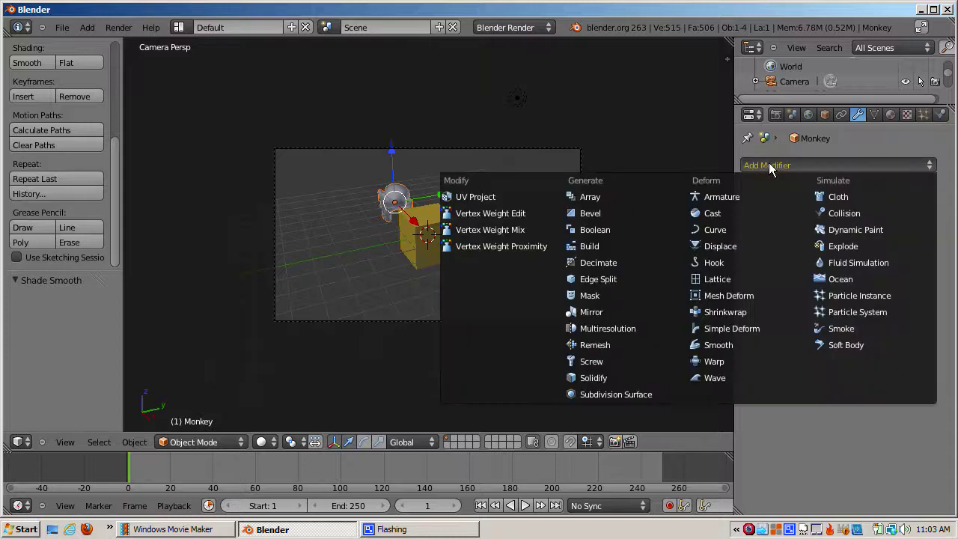
click(639, 395)
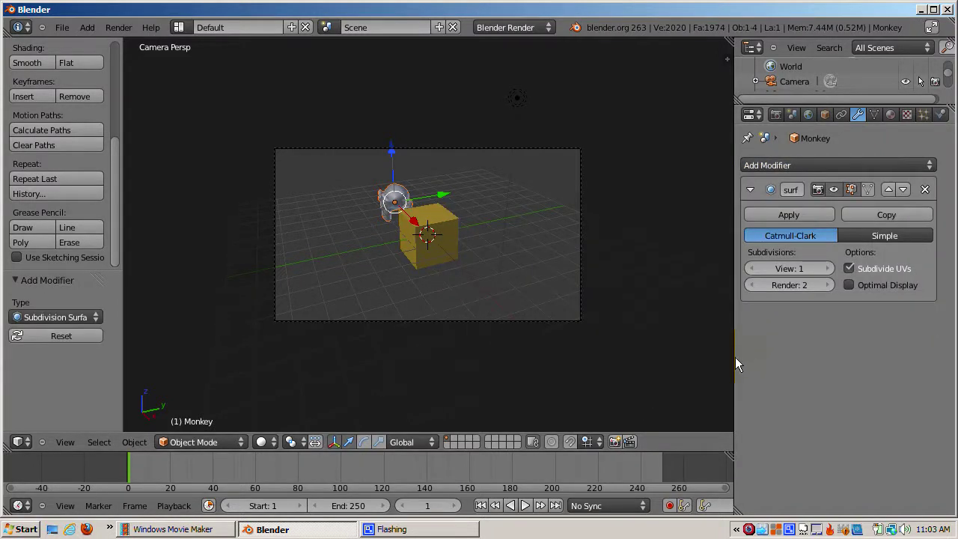
Give the monkey a new red material (0.800, 0.127, 0.117).
click(889, 114)
click(820, 214)
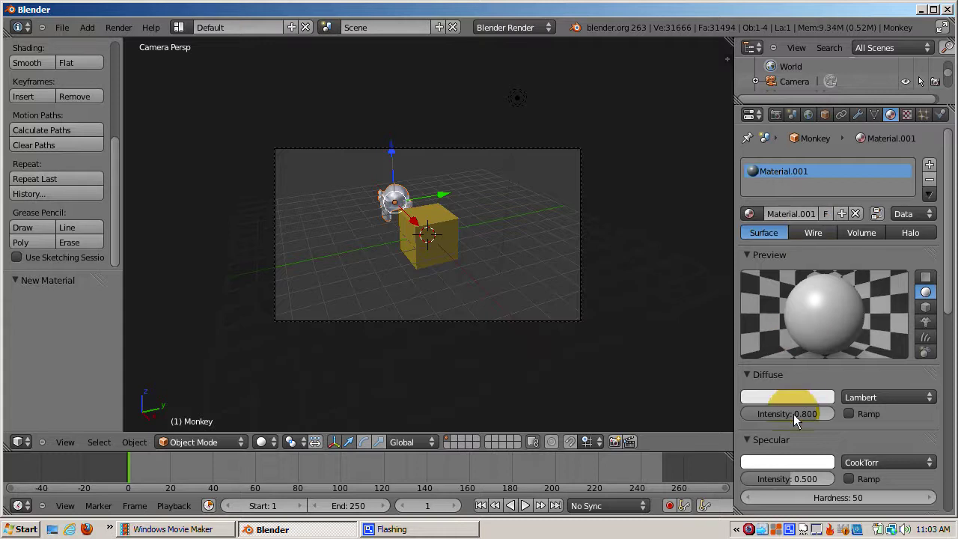
click(790, 392)
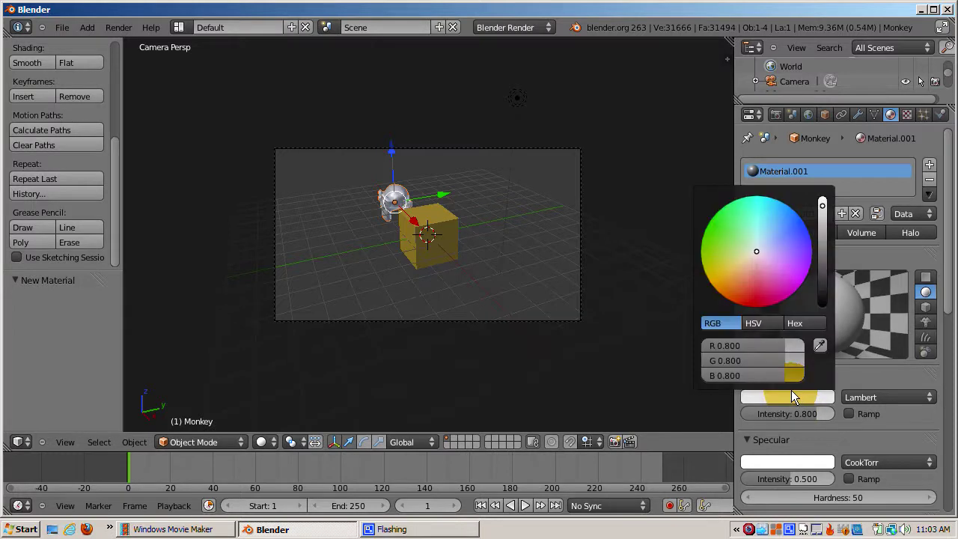
click(756, 298)
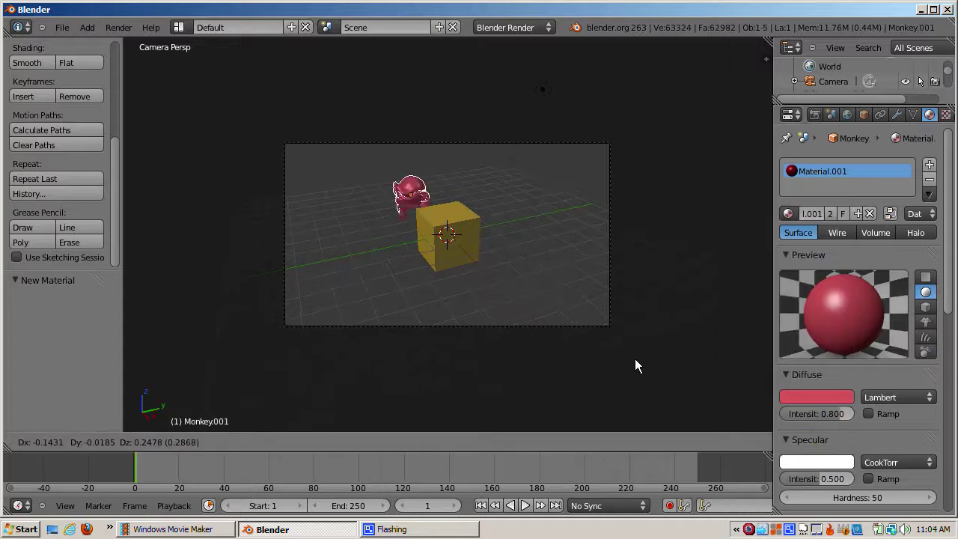
Place the duplicate monkey further along X, then test-render with F12 and sample pixel values.
key(x)
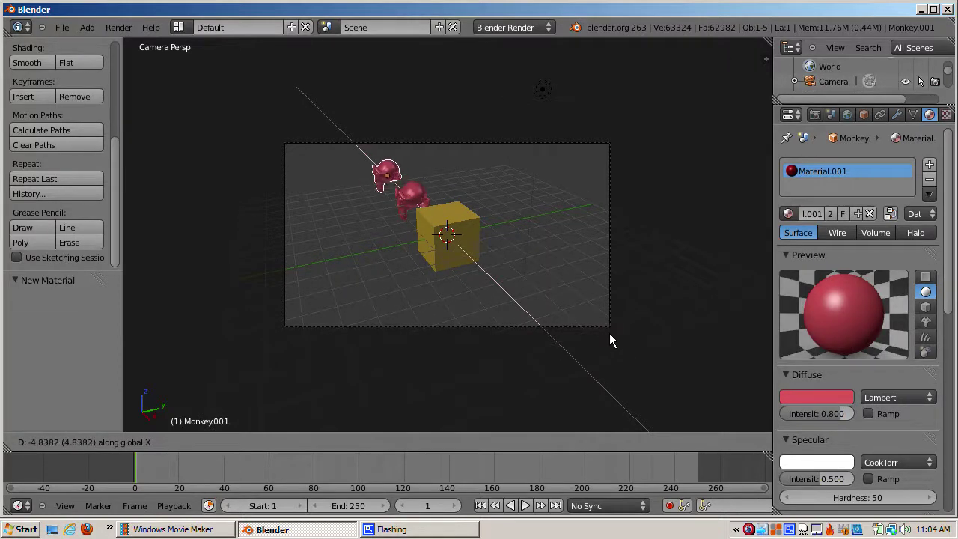
click(615, 345)
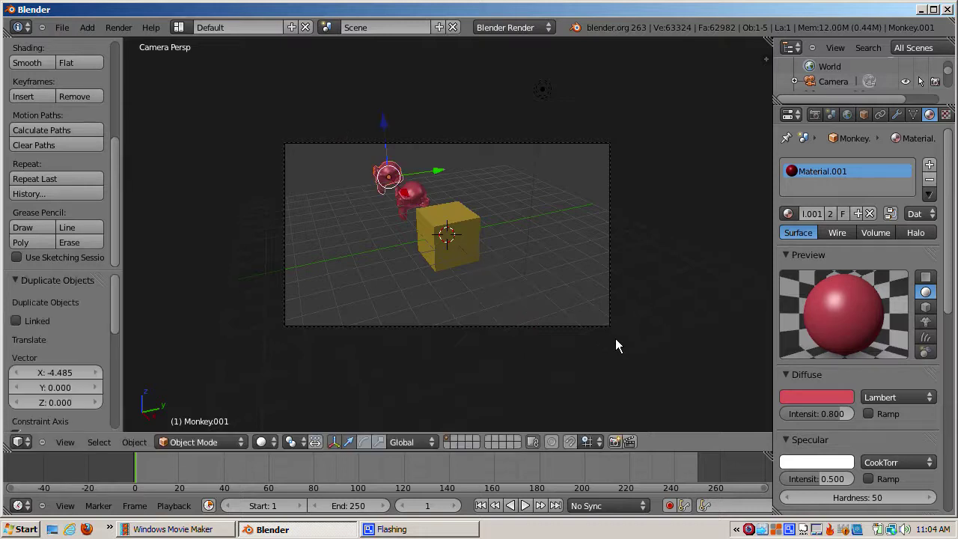
key(F12)
mouse_move(398, 220)
mouse_down()
mouse_move(211, 50)
mouse_move(391, 234)
mouse_up()
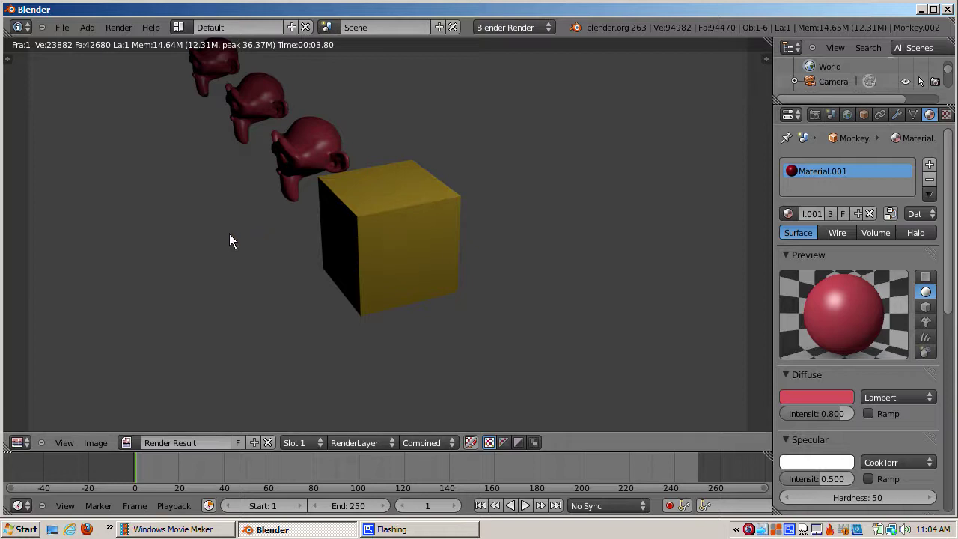
drag(229, 239, 586, 335)
key(Escape)
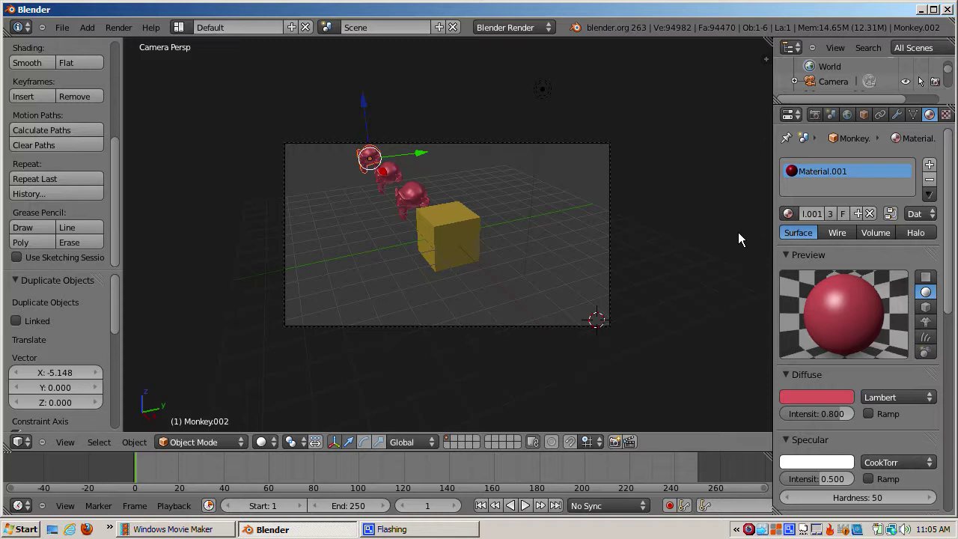
Switch to front view, select the camera and turn on its Limits display.
key(KP_1)
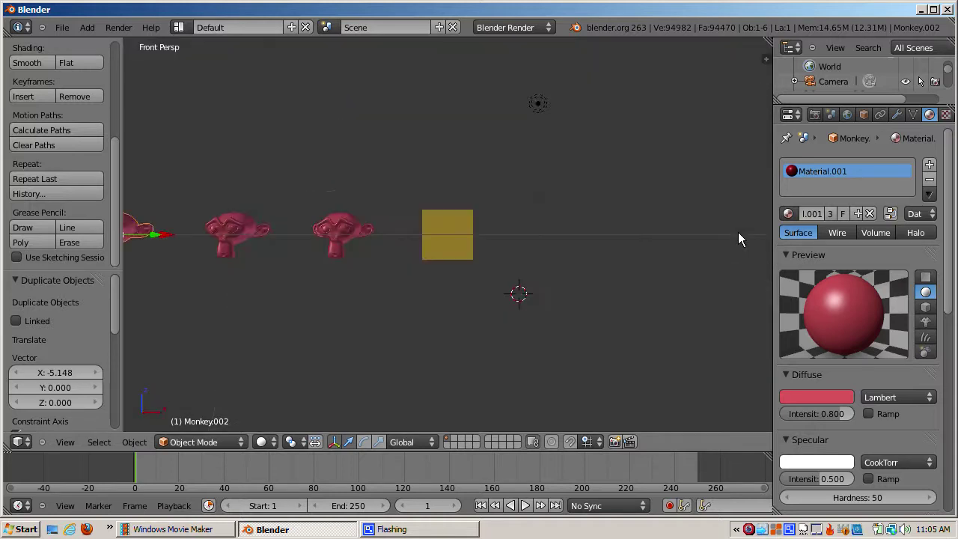
scroll(738, 233, down, 5)
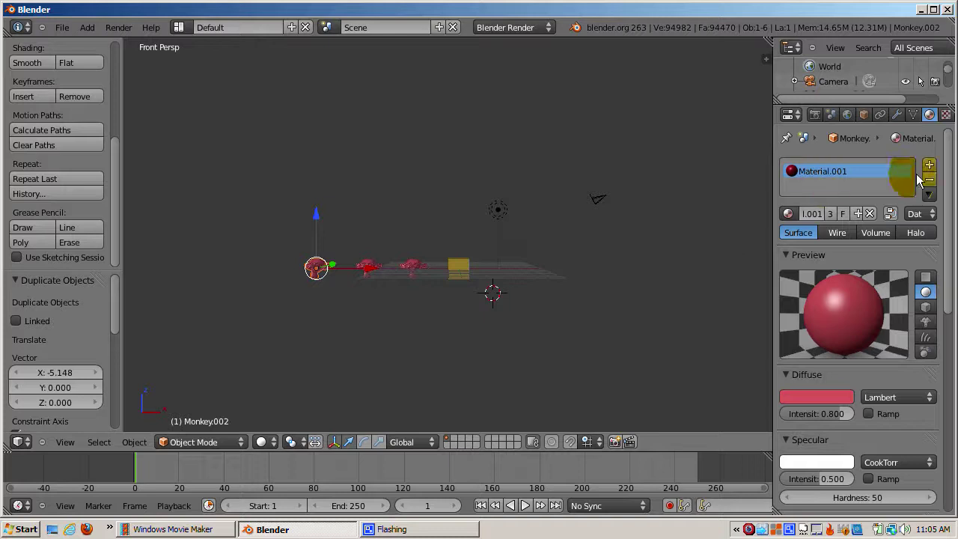
right_click(601, 198)
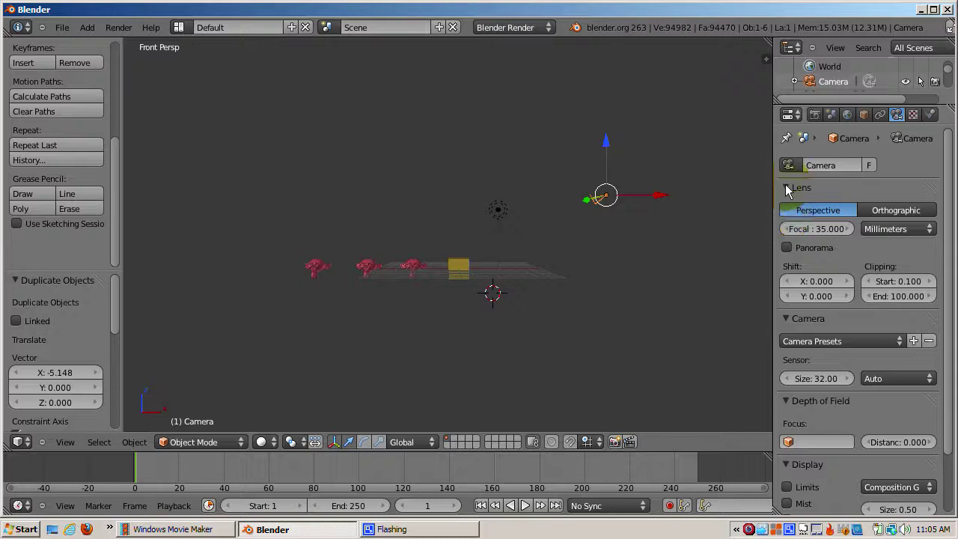
drag(785, 187, 785, 205)
click(787, 309)
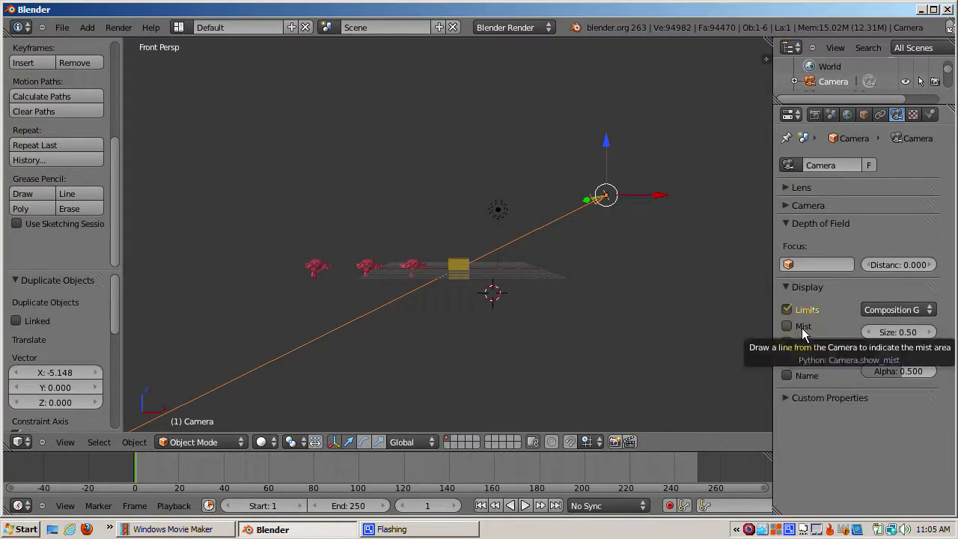
Set depth-of-field distance to 3.100, make the Cube the focus object, and switch to wireframe.
mouse_move(918, 267)
mouse_down()
mouse_move(949, 267)
mouse_move(907, 264)
mouse_up()
click(907, 264)
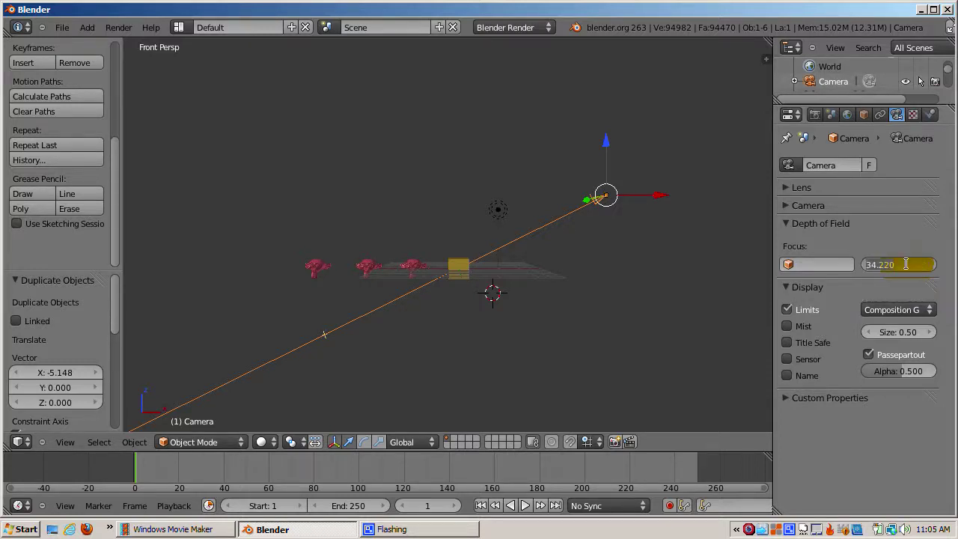
text(3)
key(Return)
click(929, 264)
click(816, 264)
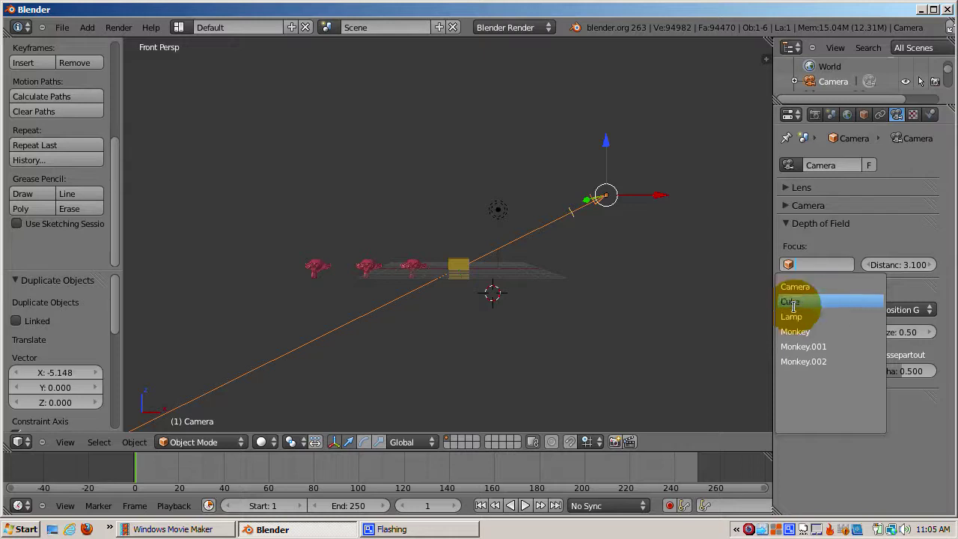
click(792, 303)
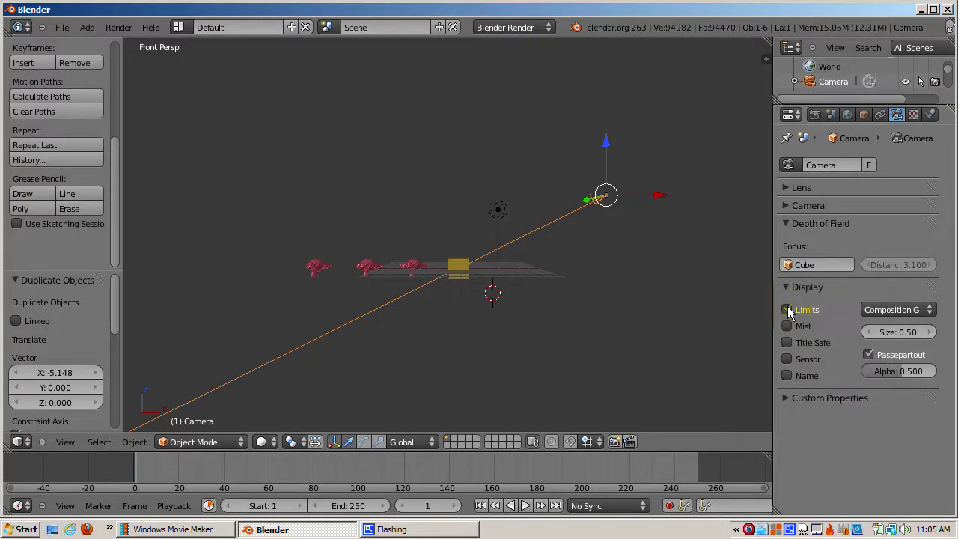
click(787, 309)
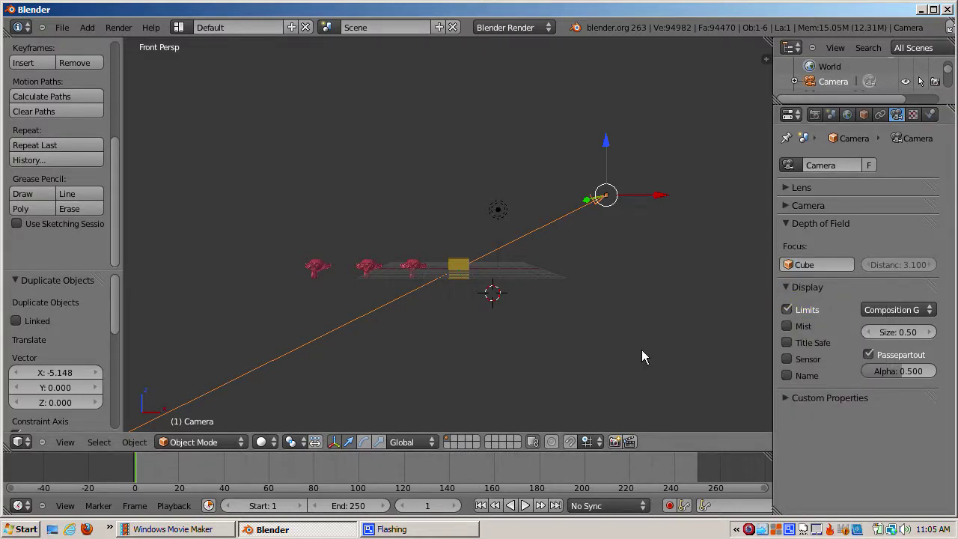
key(z)
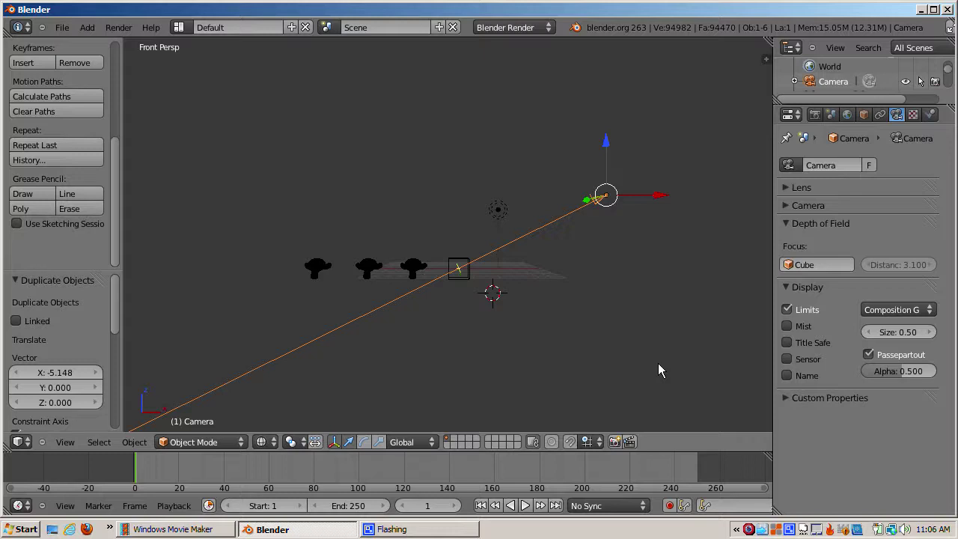
click(178, 27)
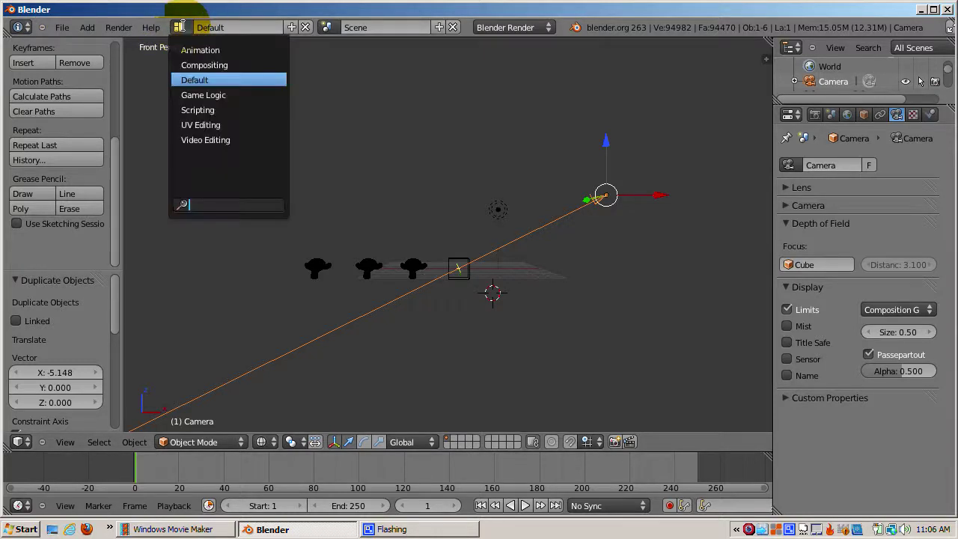
Switch to the Compositing layout, enable Use Nodes, and spread Render Layers and Composite apart.
click(191, 64)
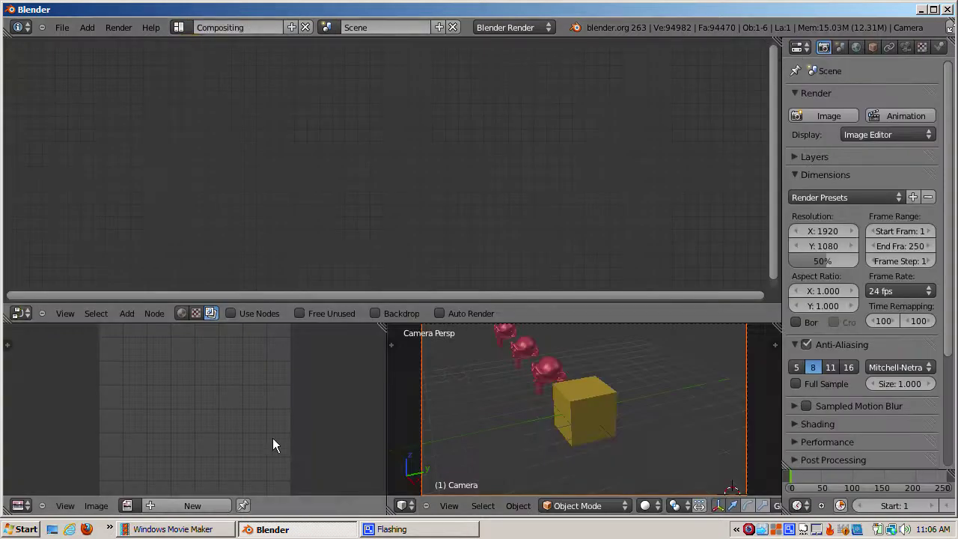
click(224, 310)
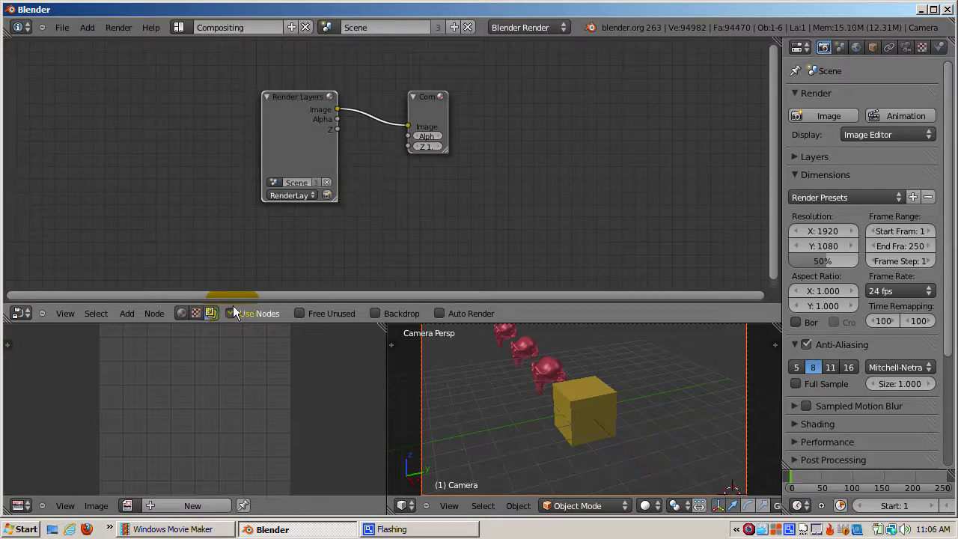
drag(291, 98, 187, 91)
drag(430, 112, 650, 116)
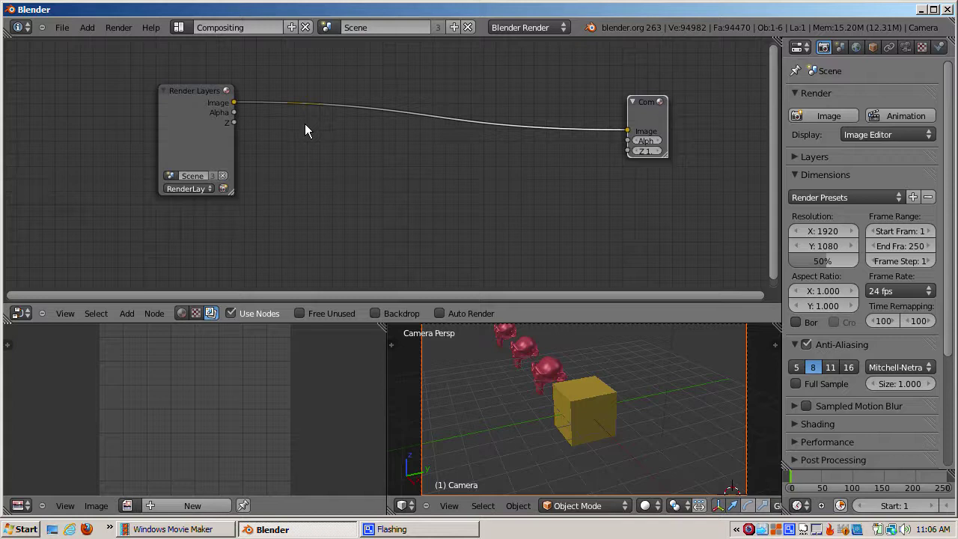
Add a Viewer node fed by the Render Layers Z output, keeping Image into Composite.
key(shift+a)
mouse_move(305, 128)
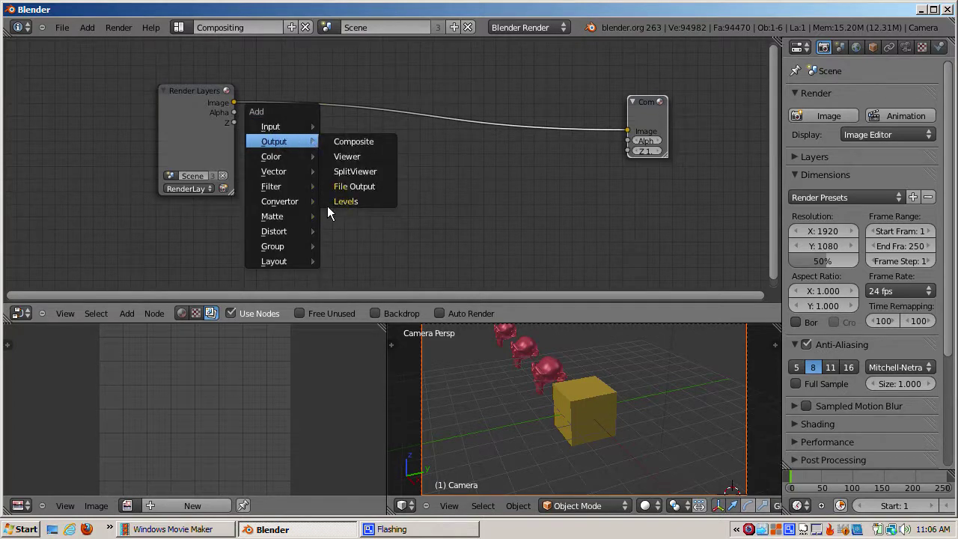
click(346, 155)
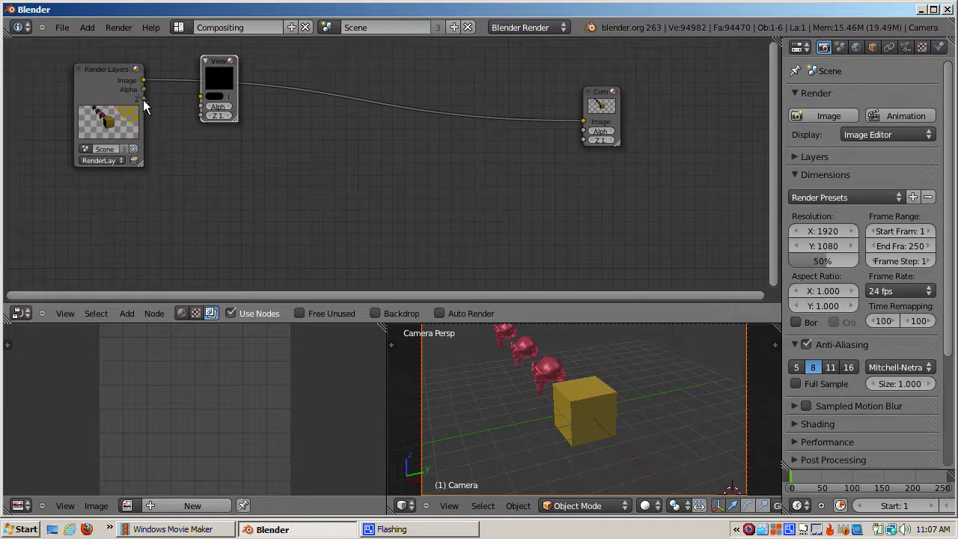
drag(143, 99, 200, 97)
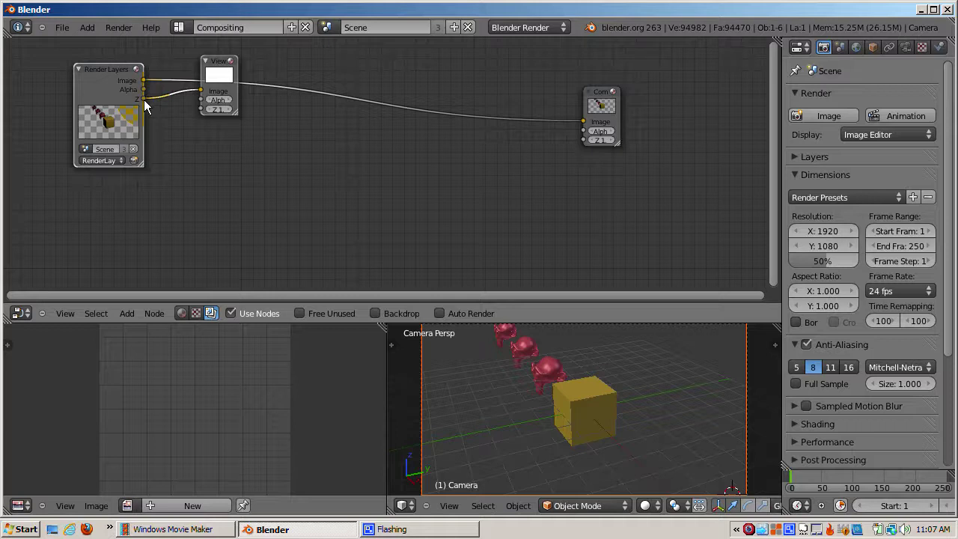
drag(144, 100, 584, 129)
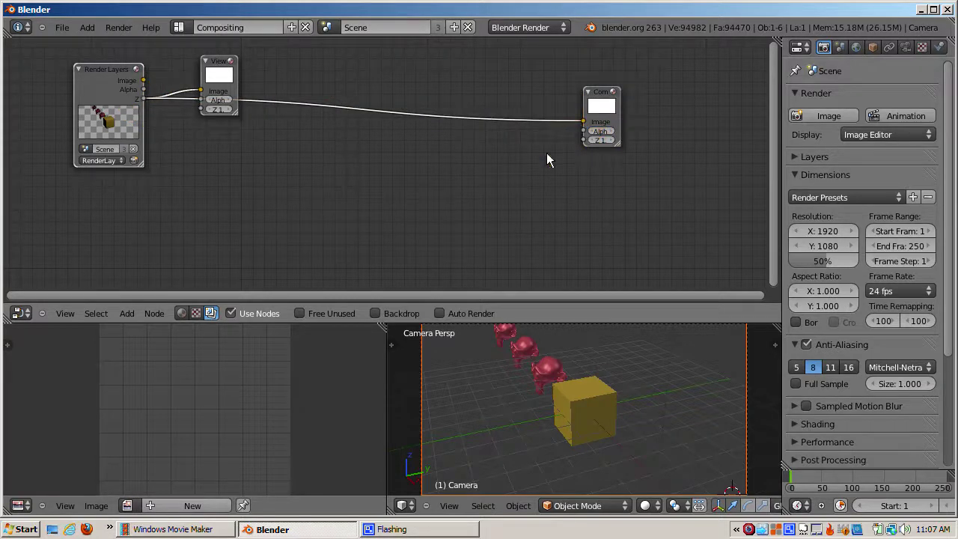
key(F11)
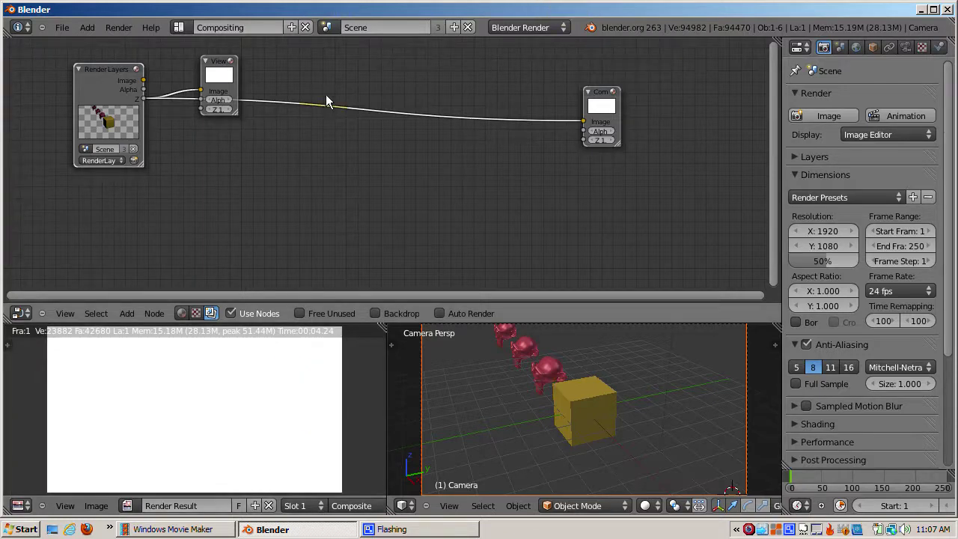
ctrl+right_drag(327, 108, 328, 119)
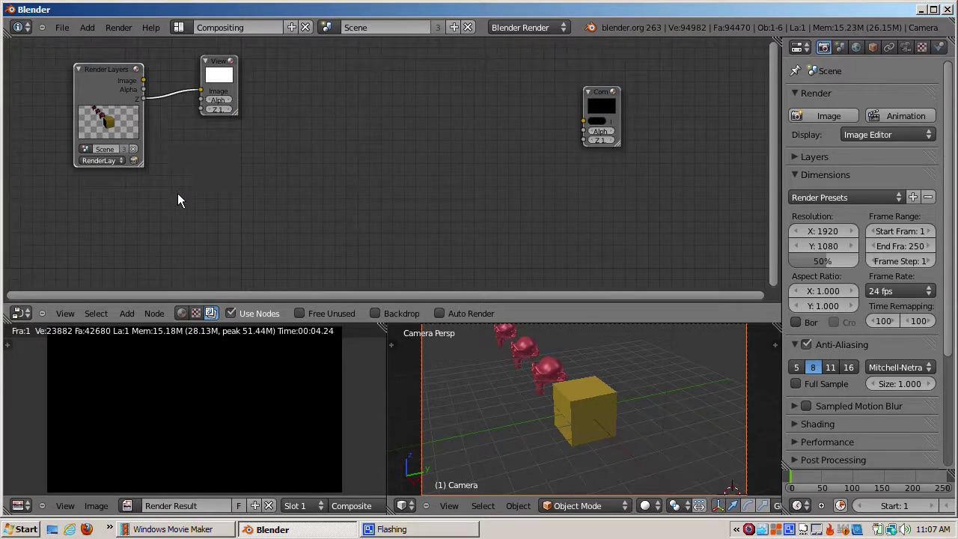
key(ctrl+z)
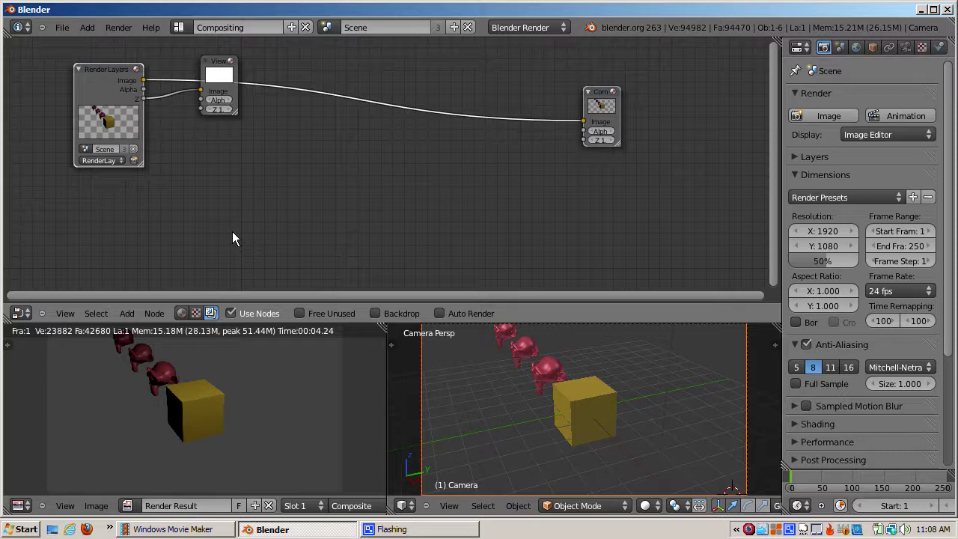
key(shift+a)
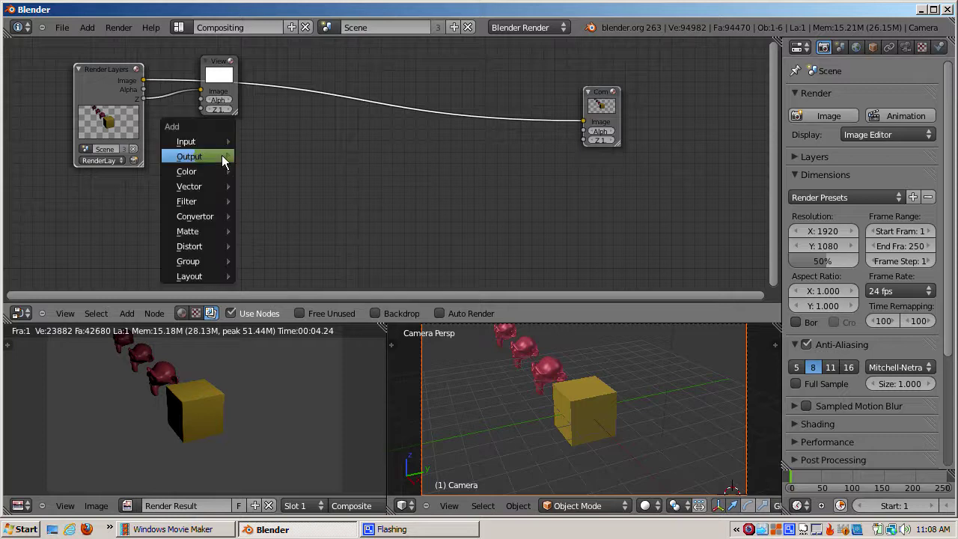
Add a Normalize node below Render Layers and feed it the Z depth output.
mouse_move(198, 191)
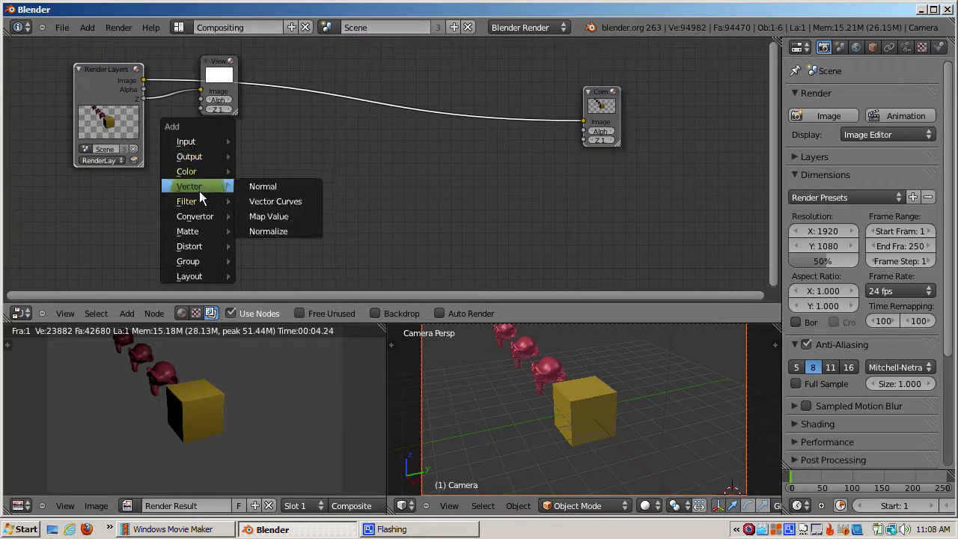
click(283, 232)
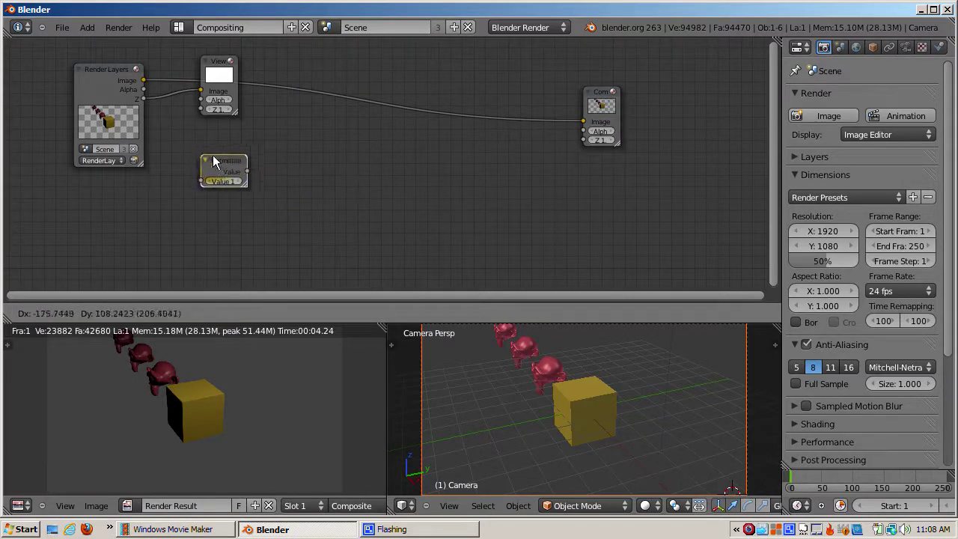
click(216, 162)
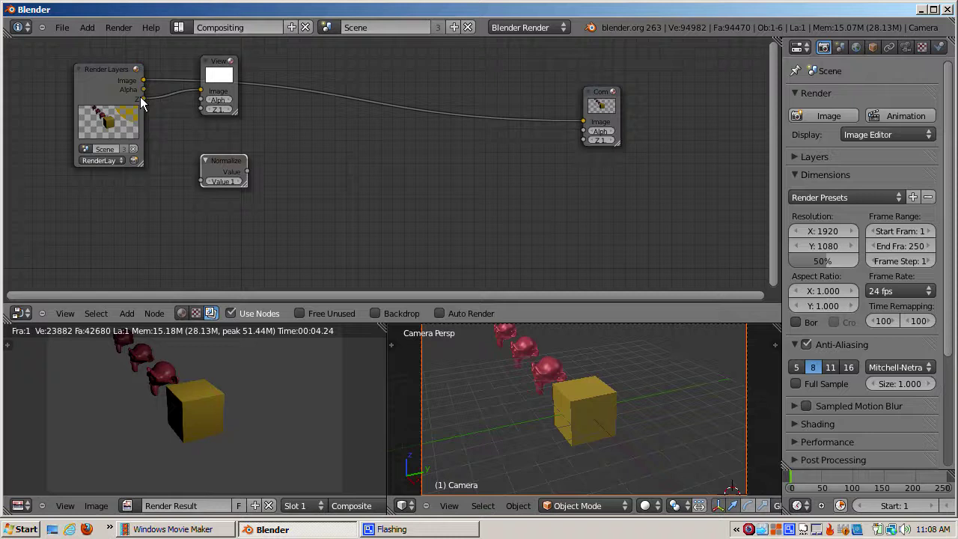
drag(143, 99, 202, 181)
key(g)
click(206, 155)
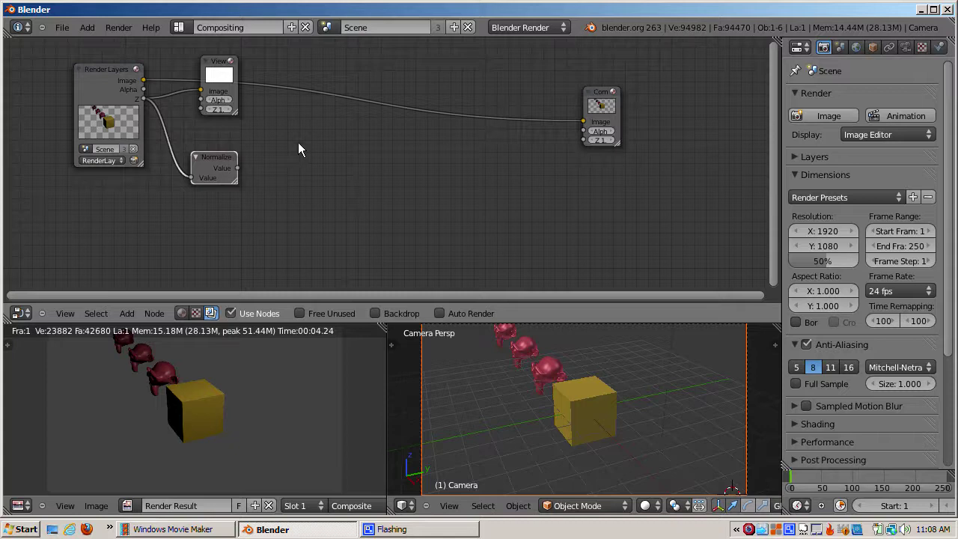
Add a second Viewer and link Normalize's output to it and to the Composite.
key(shift+a)
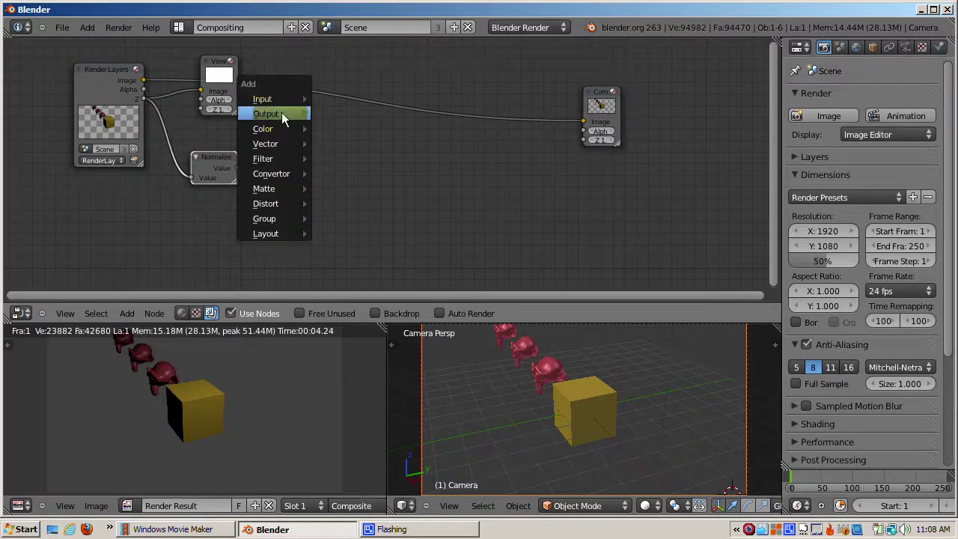
mouse_move(295, 113)
click(341, 129)
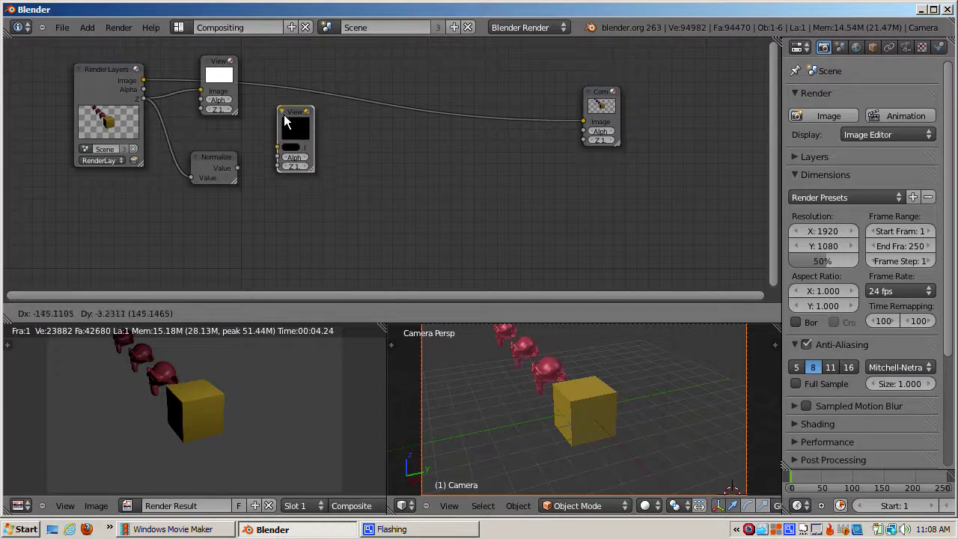
click(278, 116)
drag(237, 168, 272, 138)
click(289, 146)
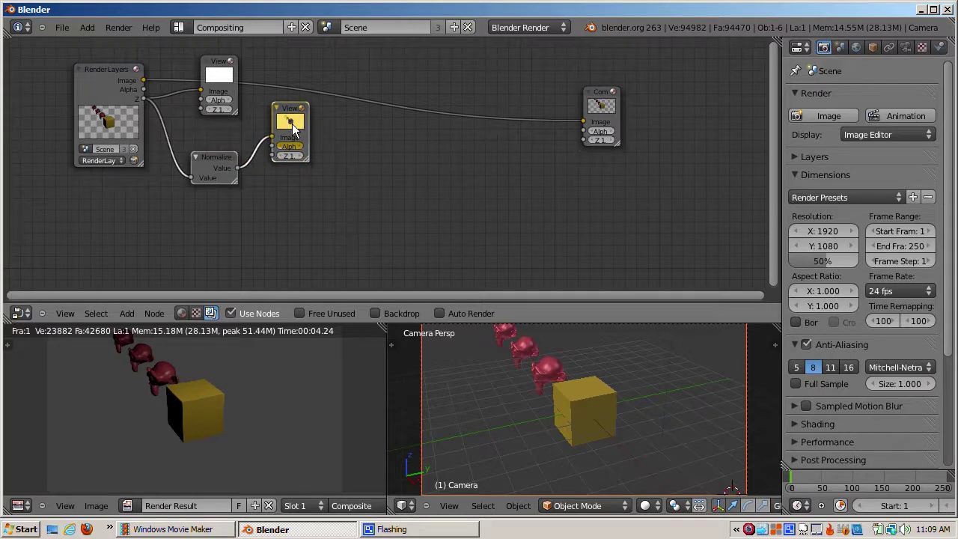
click(234, 171)
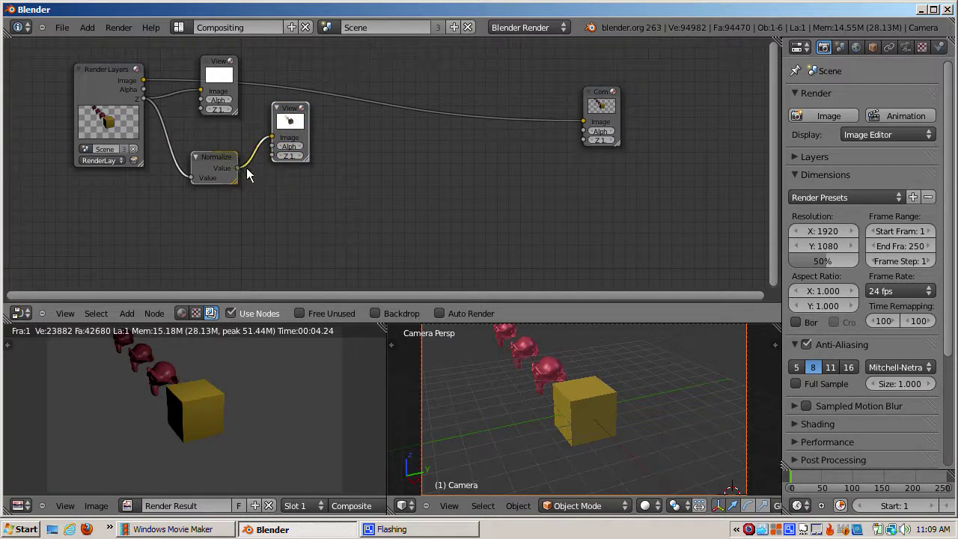
drag(238, 168, 583, 122)
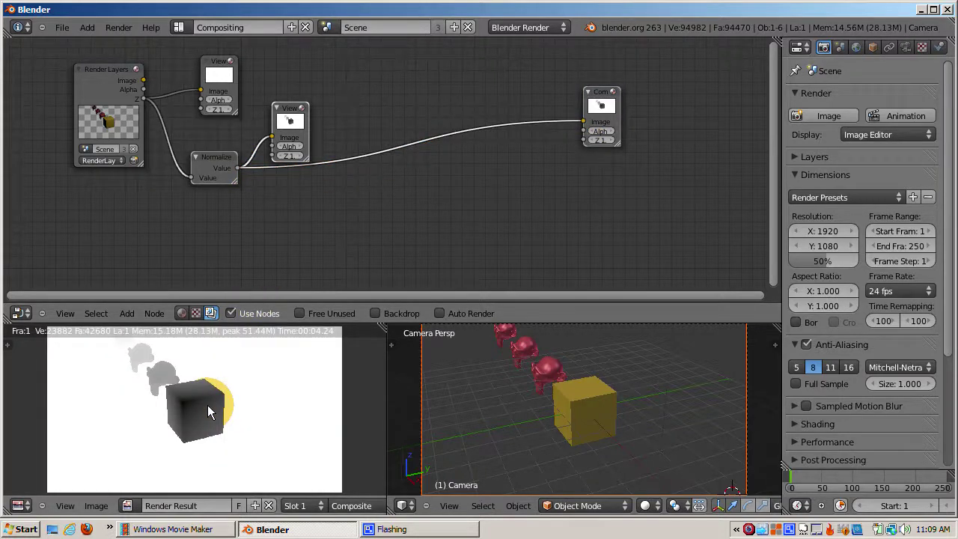
drag(198, 407, 112, 340)
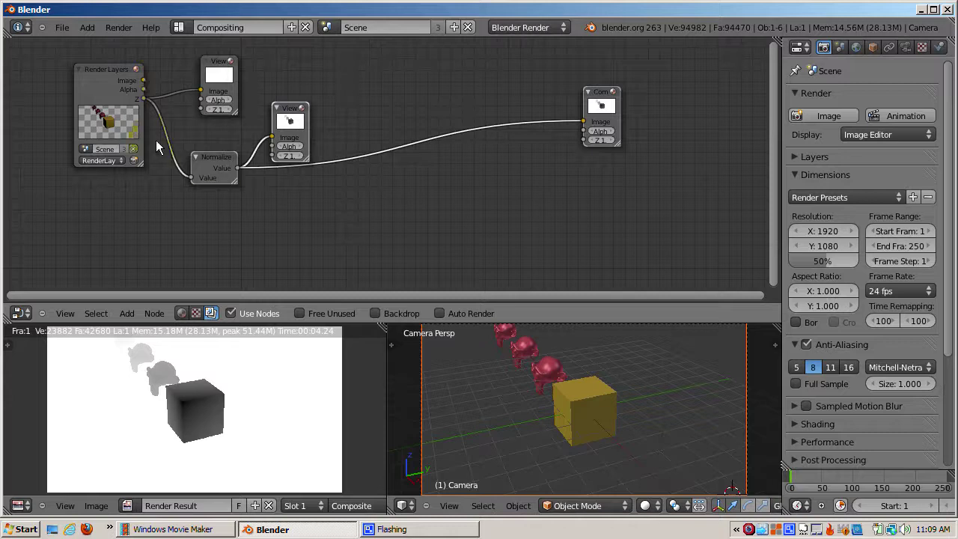
key(shift+a)
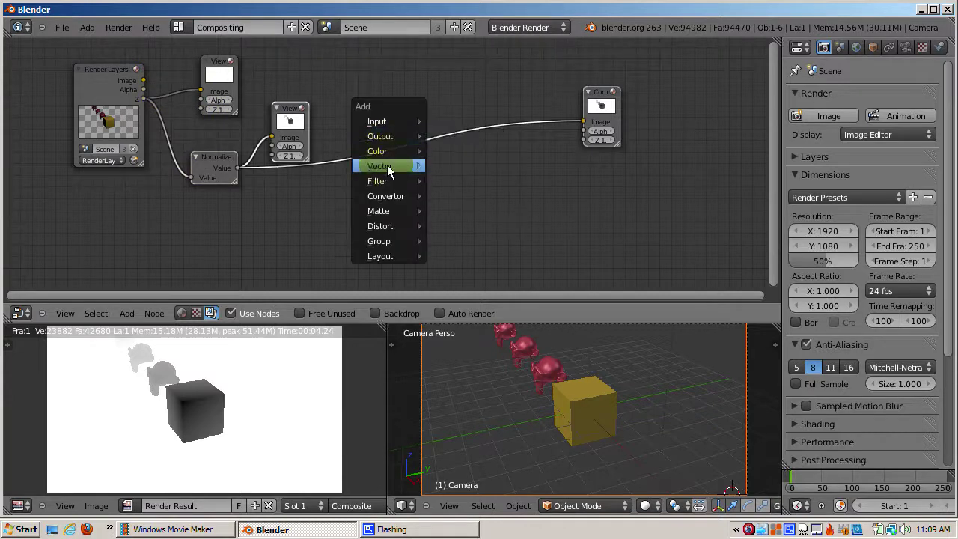
Insert a Defocus node before Composite, feeding Normalize into Z and the render Image, with Z-Buffer on.
mouse_move(394, 183)
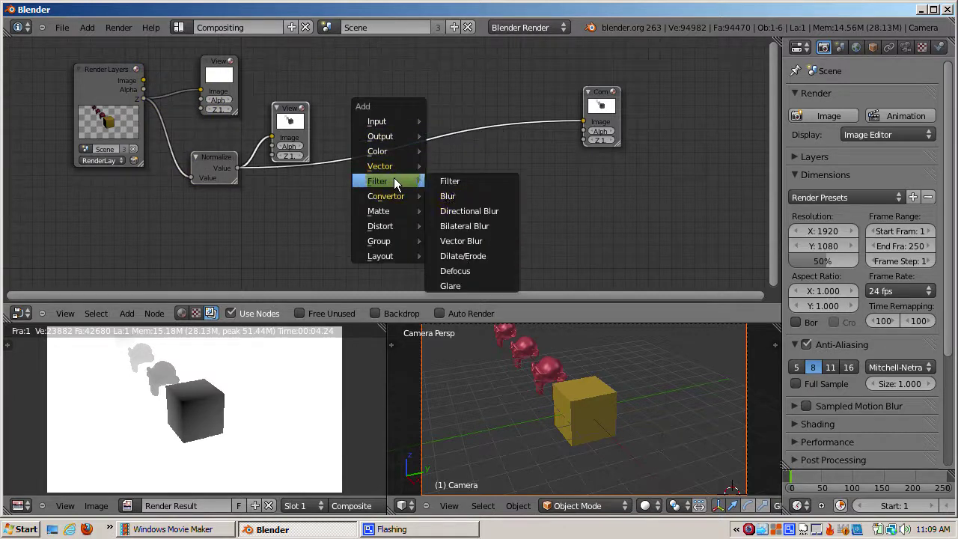
click(461, 268)
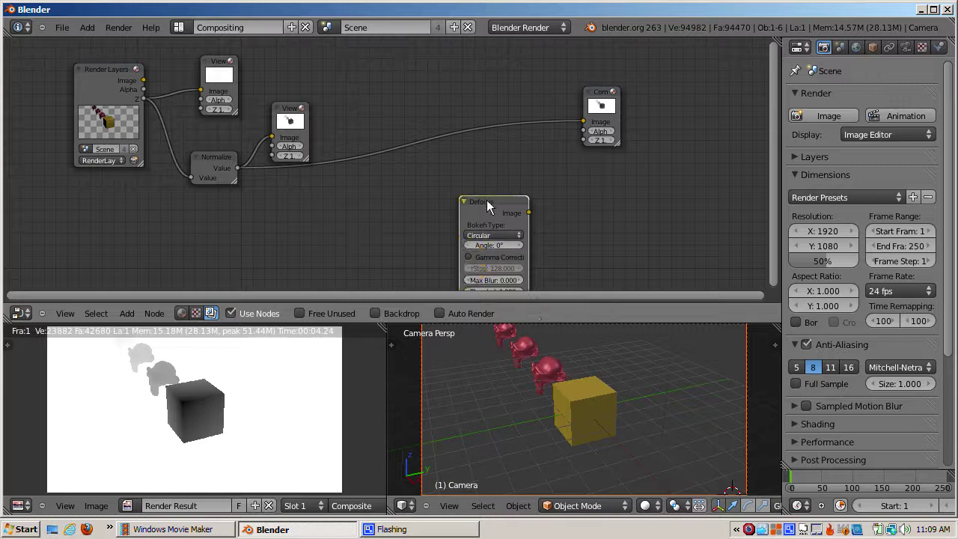
click(430, 70)
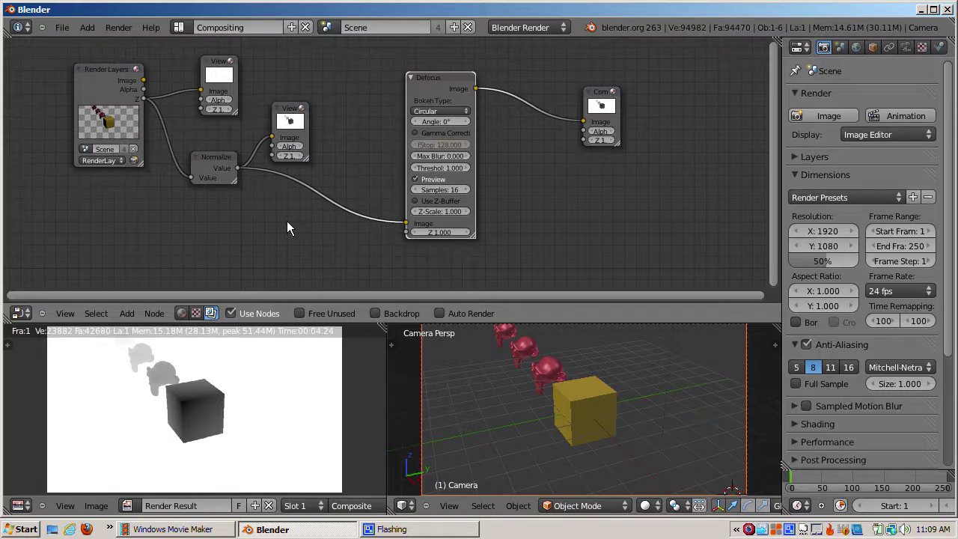
click(415, 201)
drag(239, 166, 402, 232)
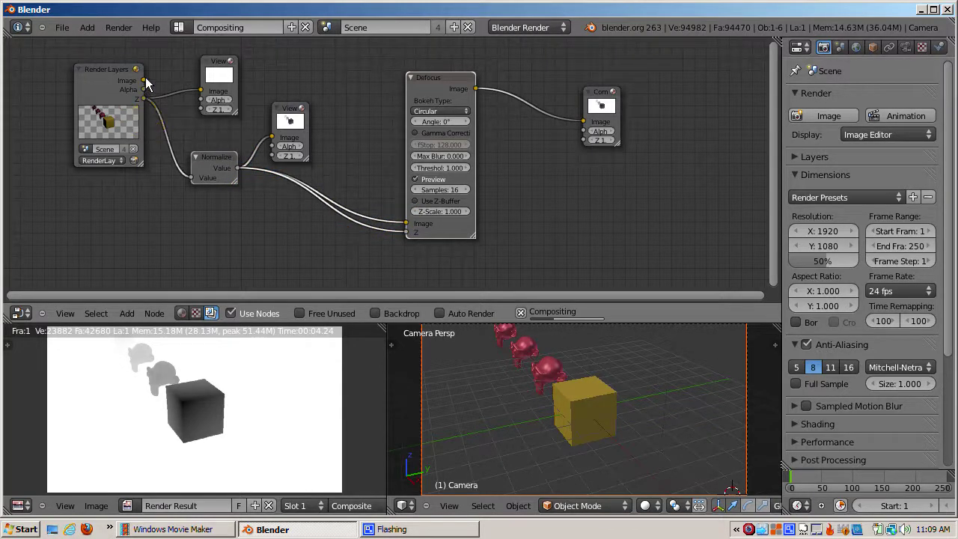
drag(143, 80, 402, 224)
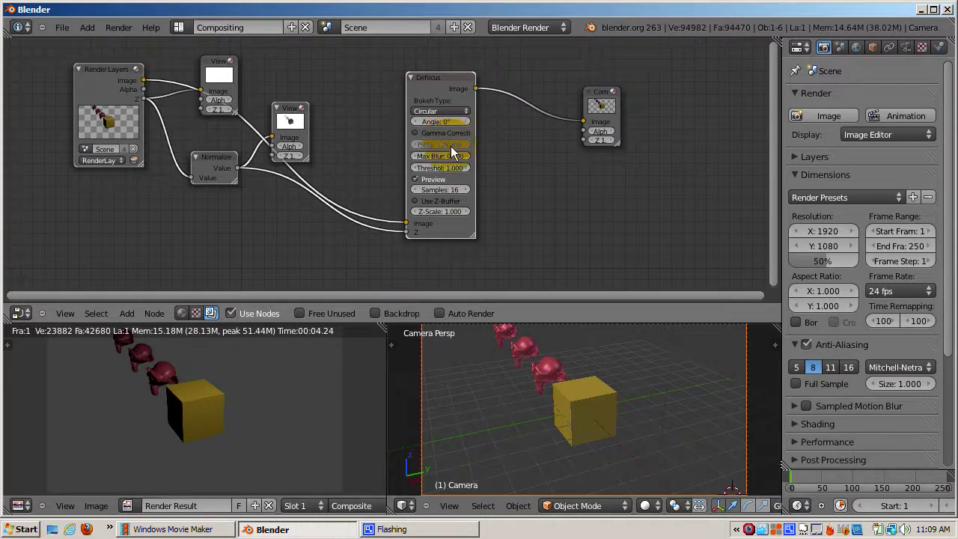
click(415, 201)
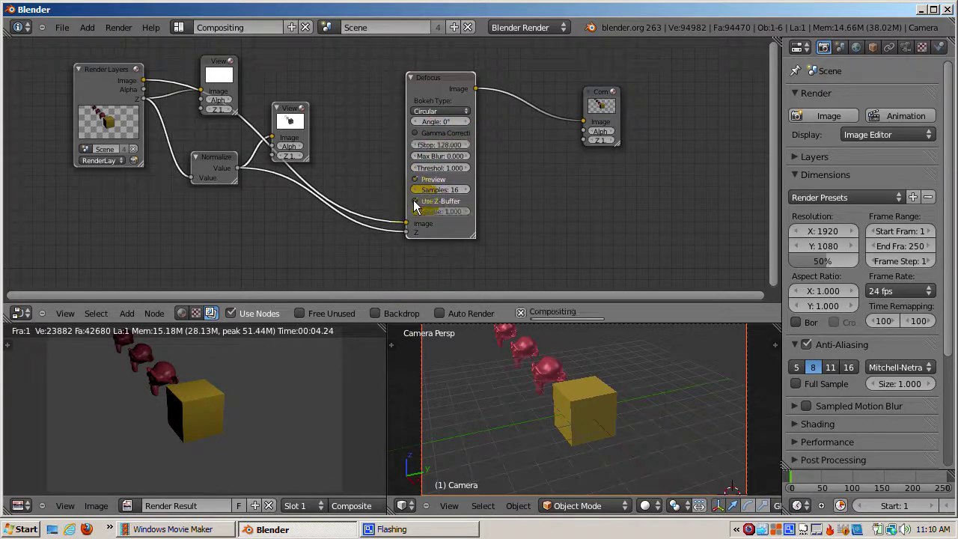
Set the Defocus fStop to 64 and enlarge the render result to inspect the blur.
click(448, 144)
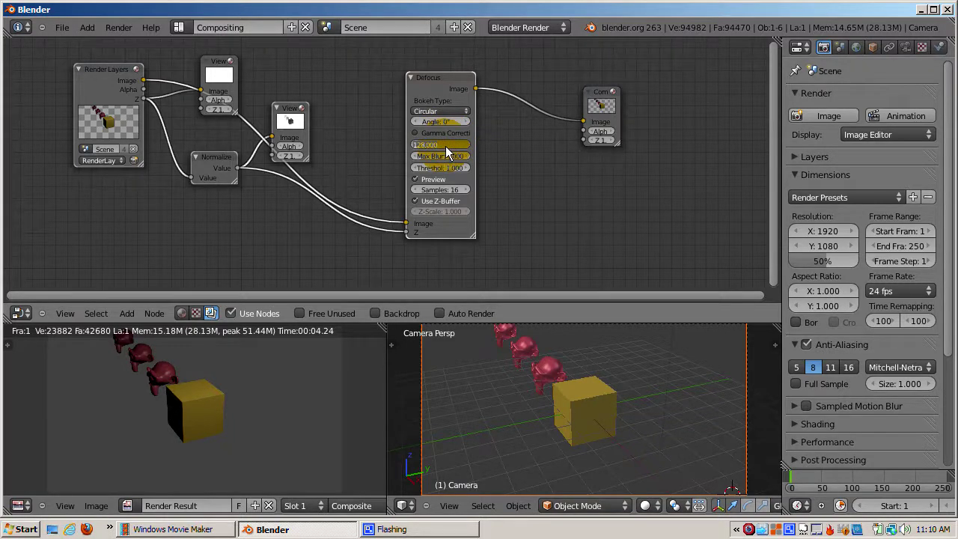
text(64)
key(Return)
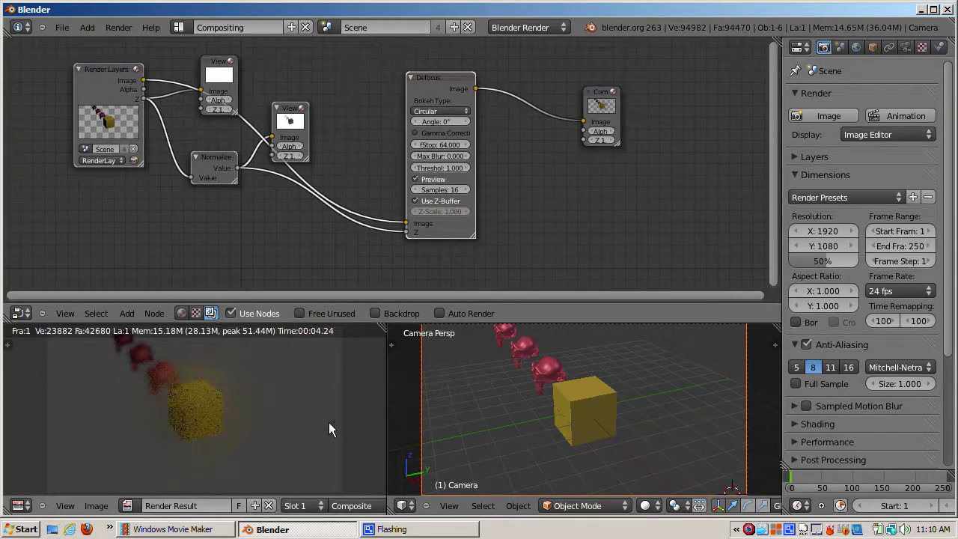
key(ctrl+Up)
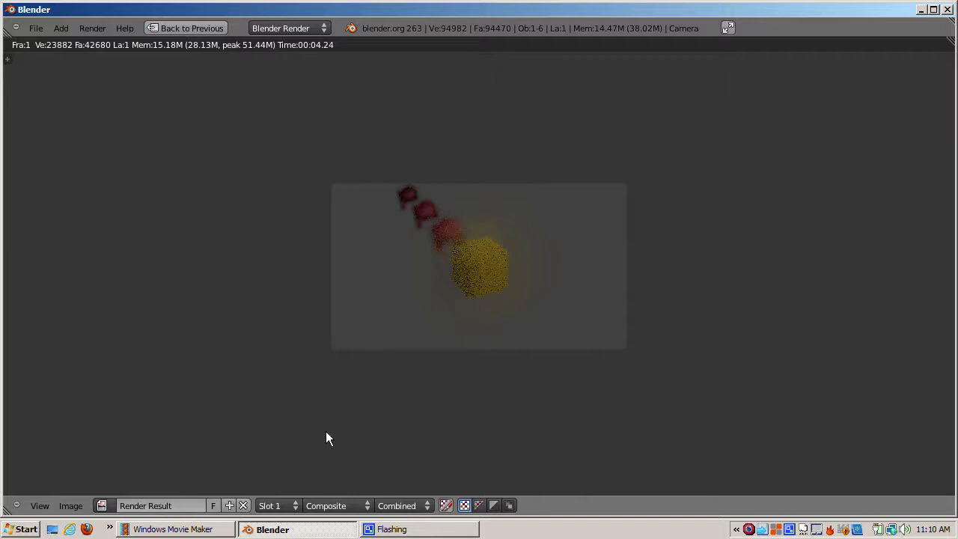
key(ctrl+Up)
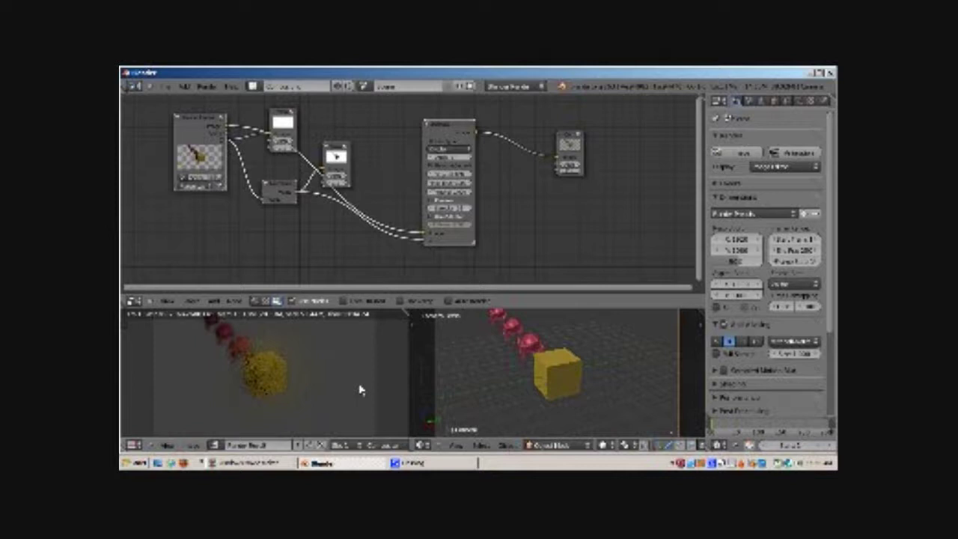
Add an Invert node below Normalize and feed it the normalized depth.
key(shift+a)
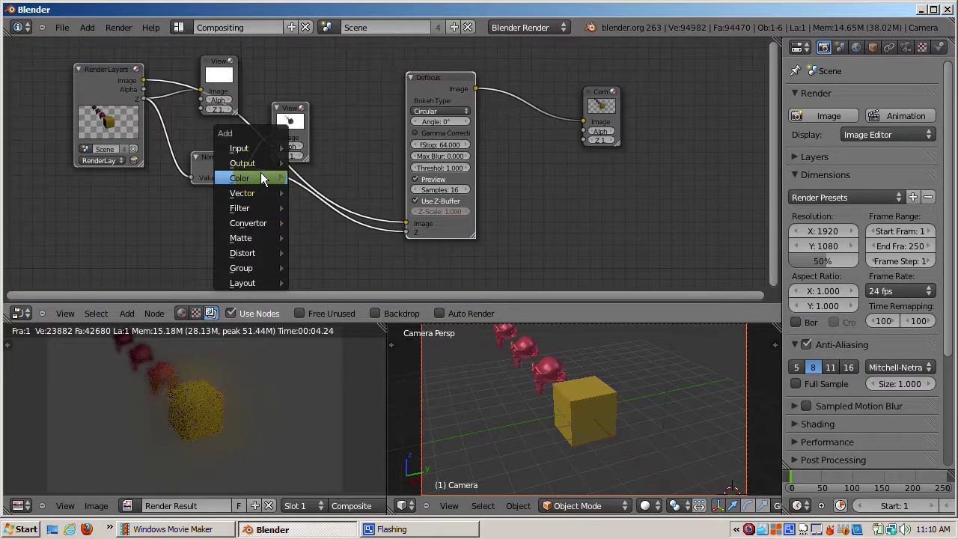
mouse_move(325, 202)
click(323, 253)
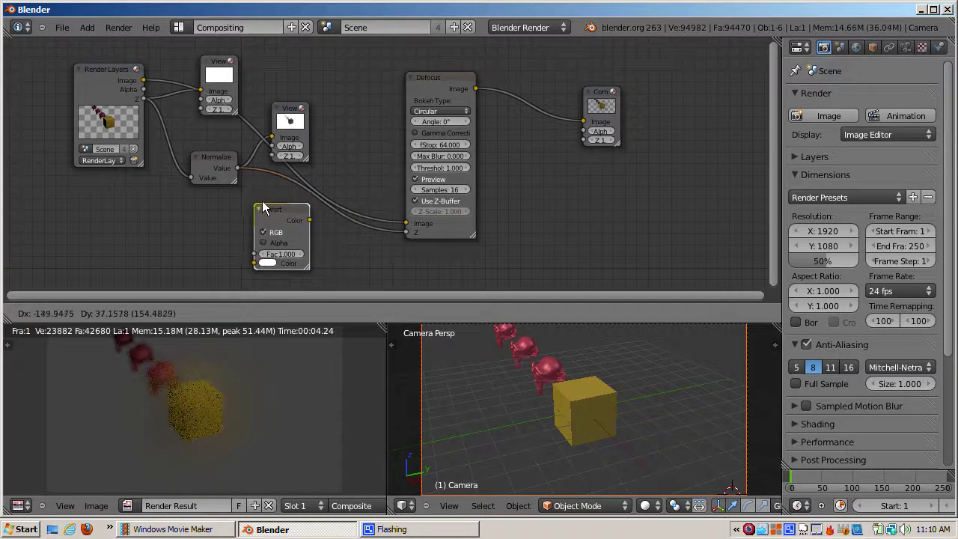
click(267, 198)
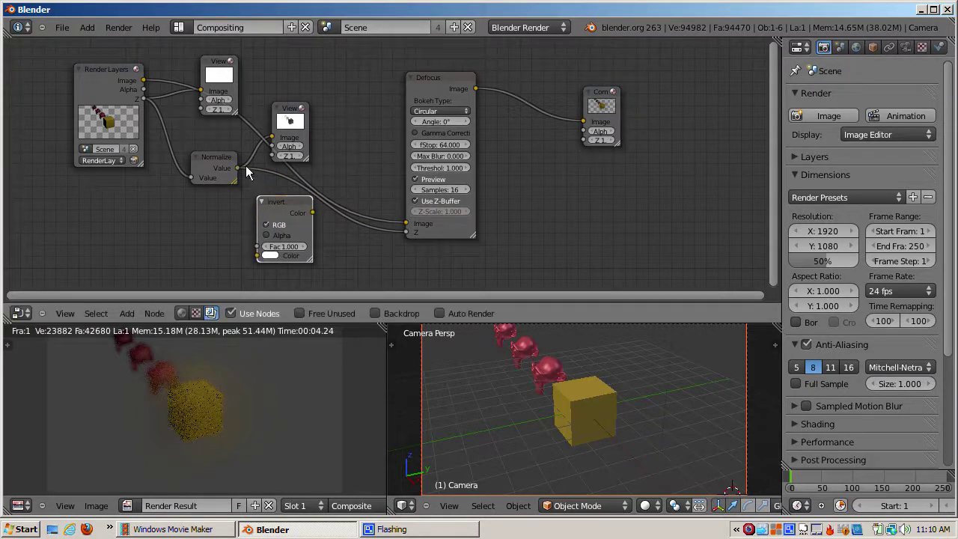
drag(236, 168, 258, 257)
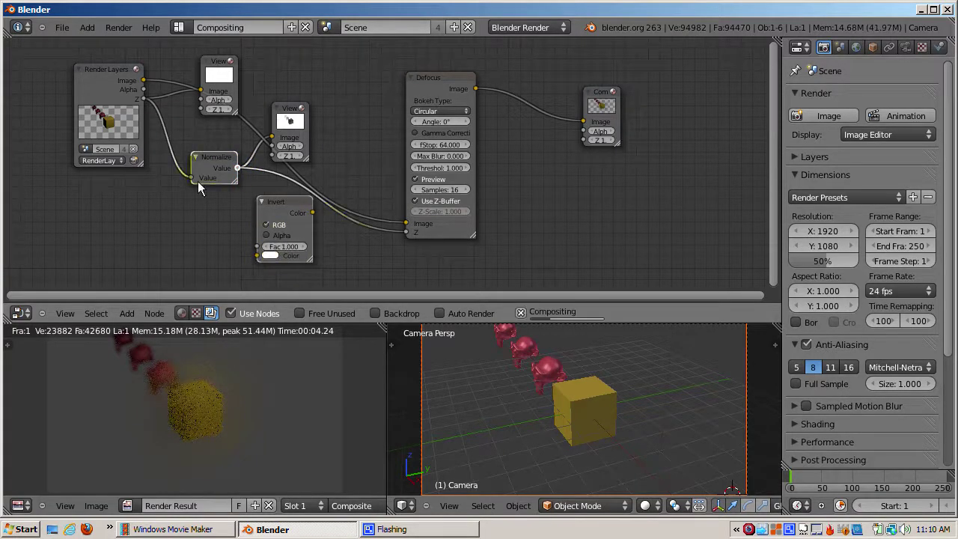
Show the inverted depth in a Viewer, link it to Defocus Z, and route Defocus to Composite.
ctrl+shift+click(299, 204)
drag(323, 203, 332, 176)
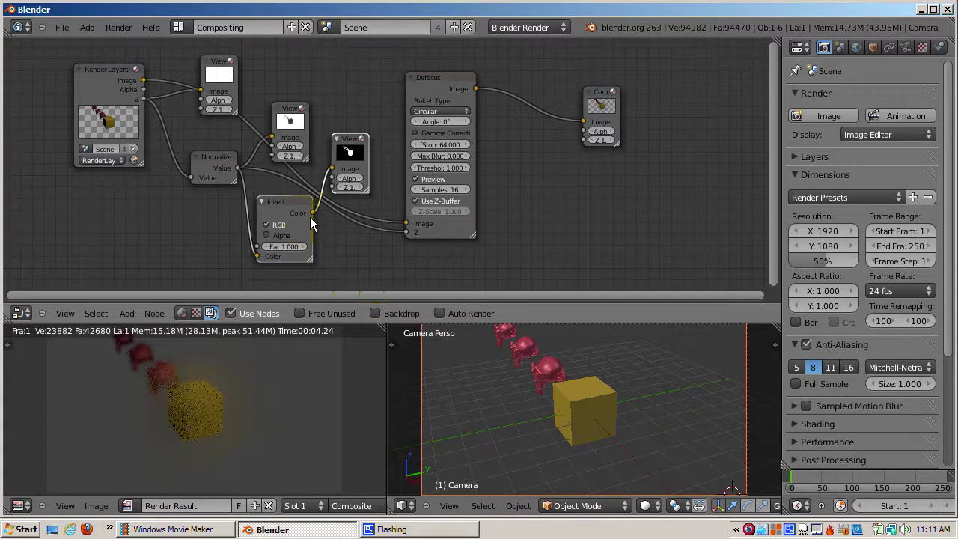
drag(312, 212, 583, 122)
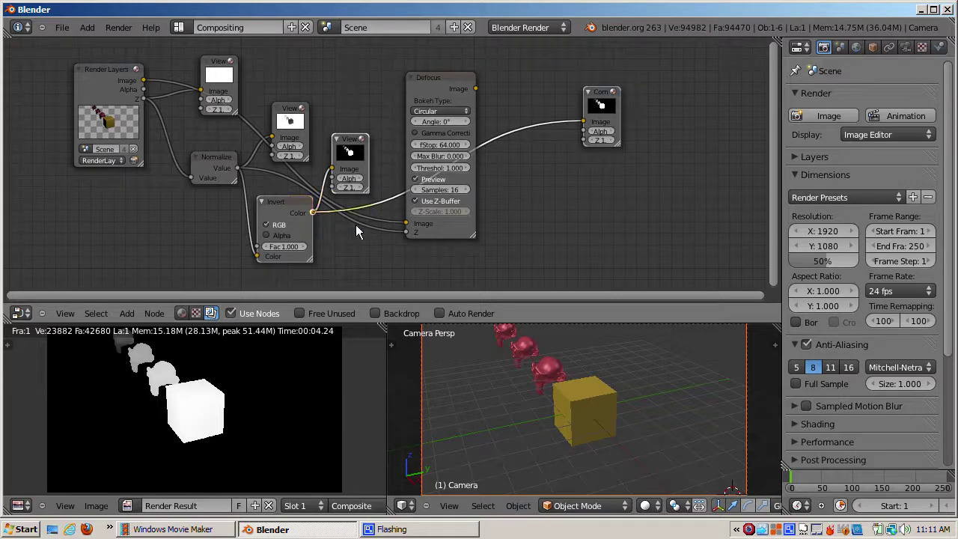
shift+click(412, 236)
key(f)
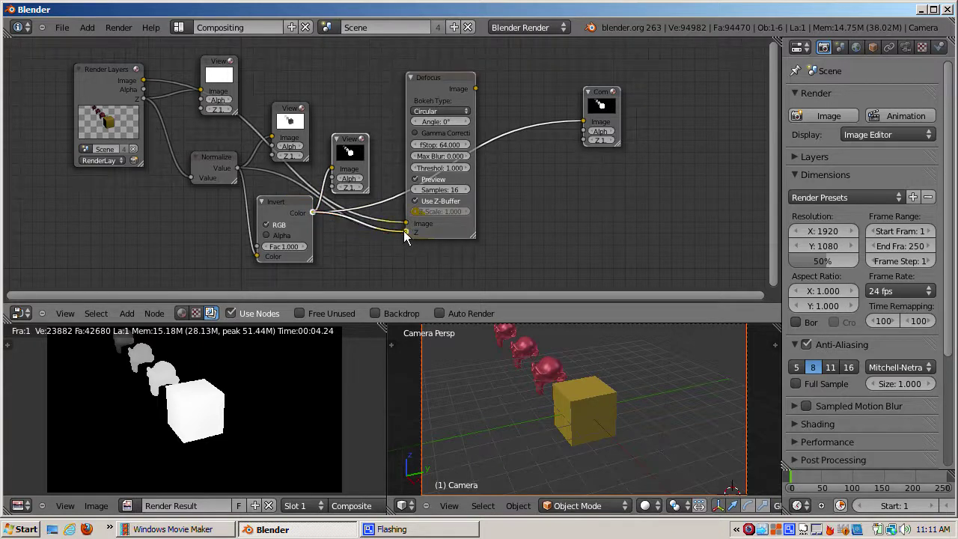
click(483, 90)
drag(537, 107, 583, 121)
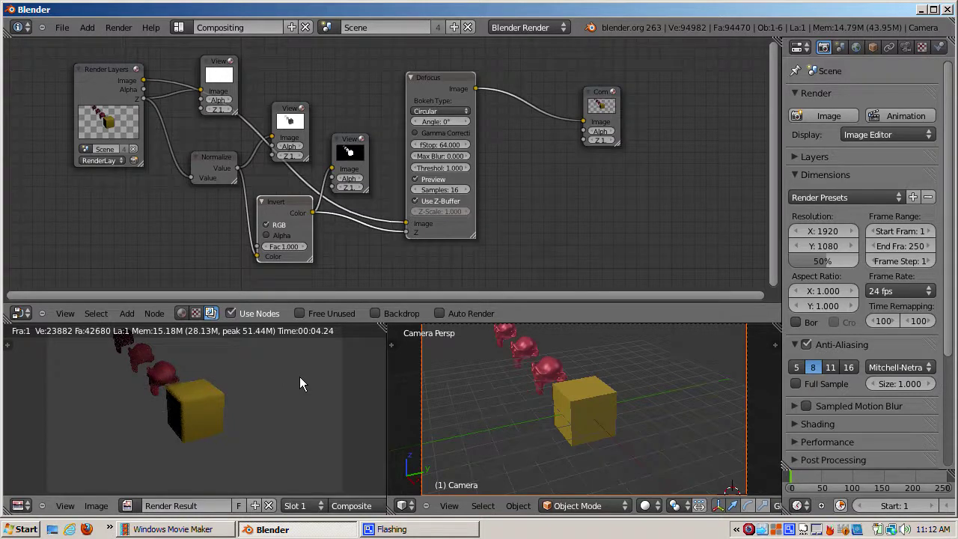
click(448, 144)
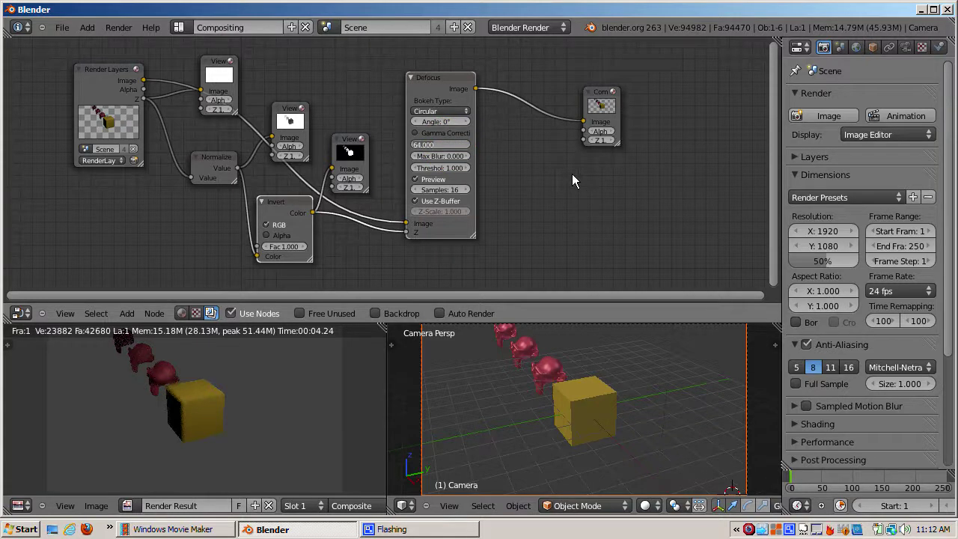
Try Defocus fStop values 96 and then 10, enlarging the render result to check the blur.
text(96)
key(Return)
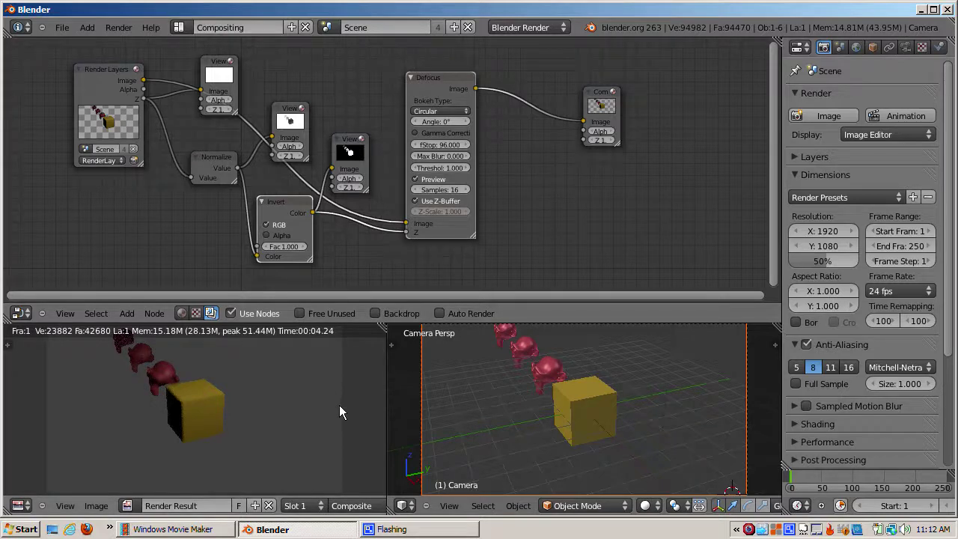
key(ctrl+Up)
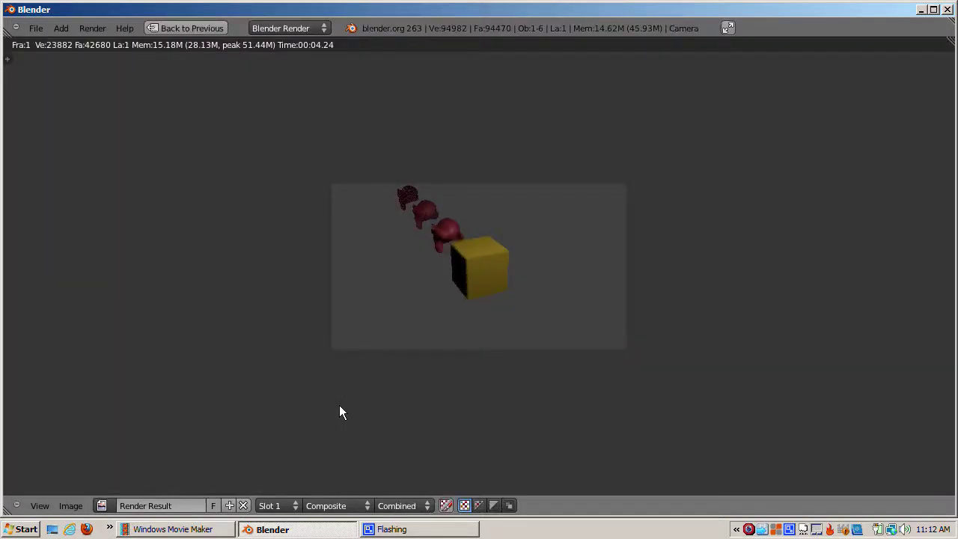
key(ctrl+Up)
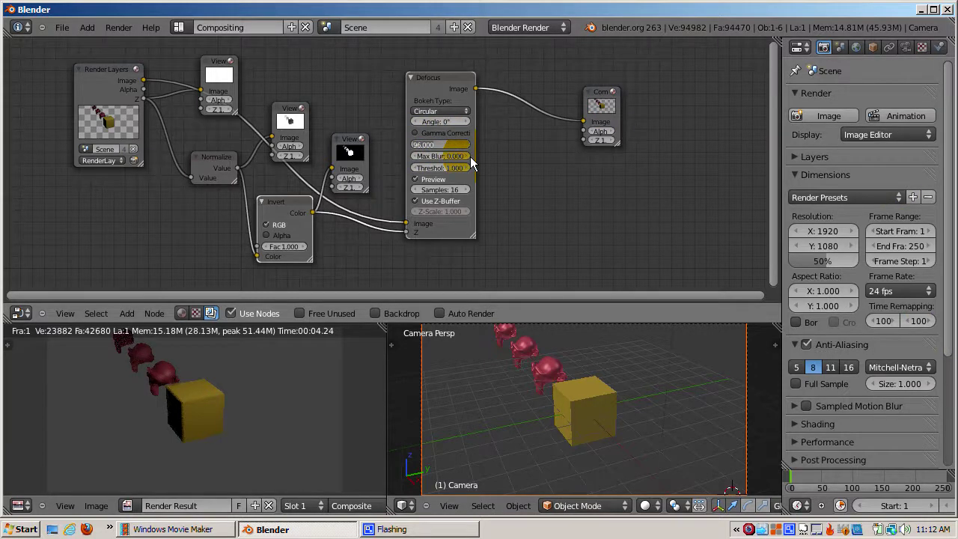
text(10)
key(Return)
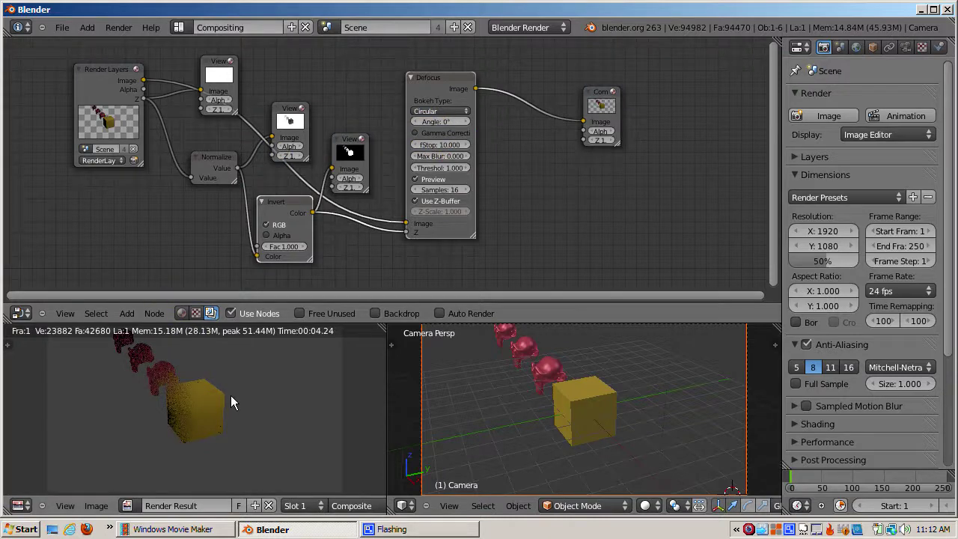
key(ctrl+Up)
key(ctrl+Up)
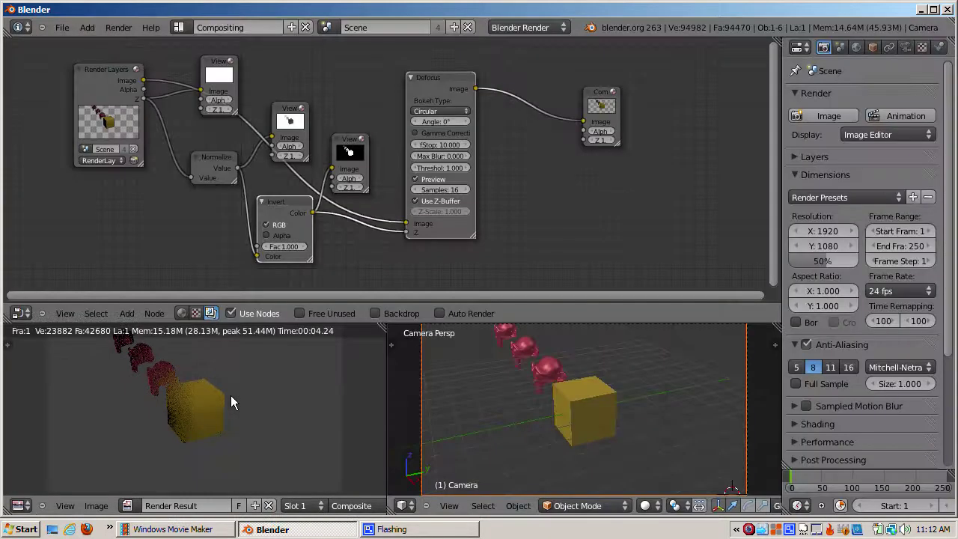
ctrl+scroll(456, 147, up, 1)
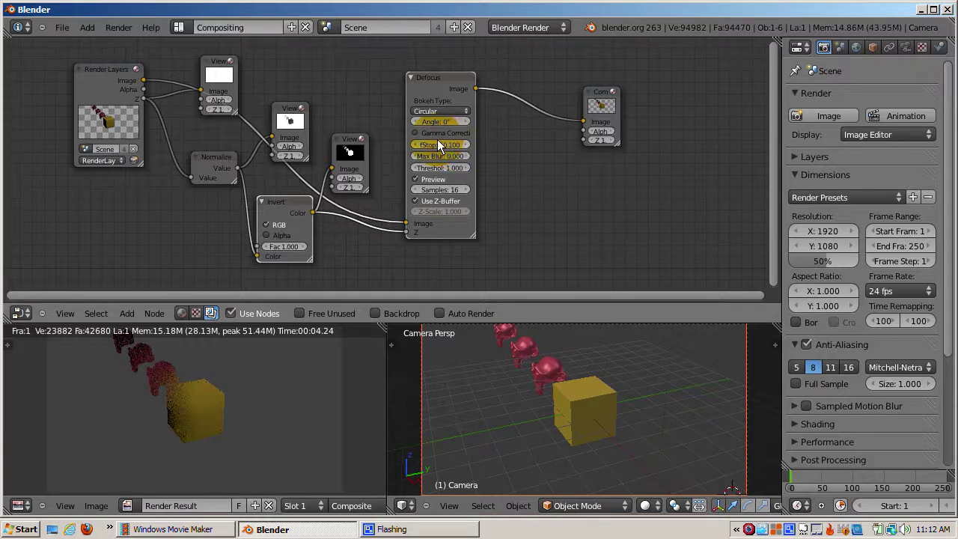
Set the Defocus fStop to 100 and check the render result for a sharp cube.
click(438, 148)
text(100)
key(Return)
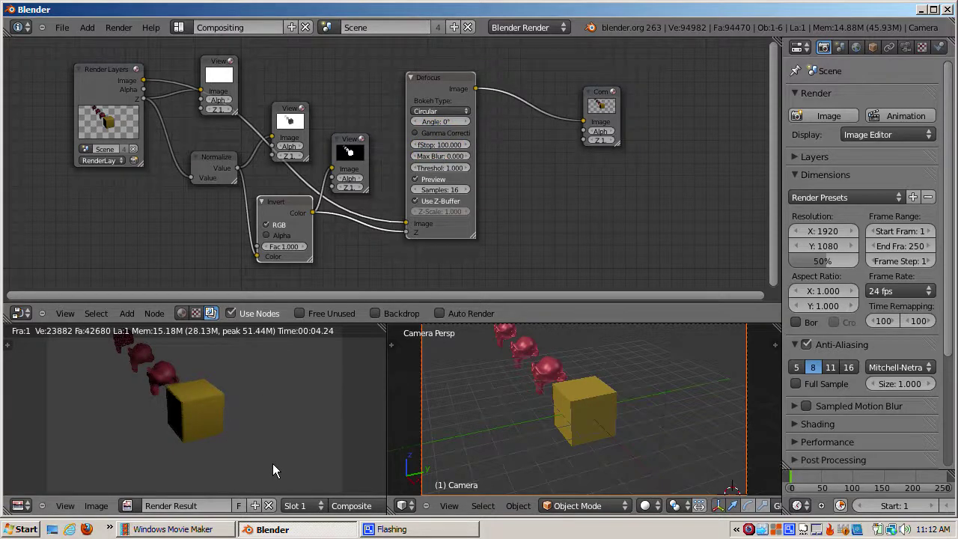
key(ctrl+Up)
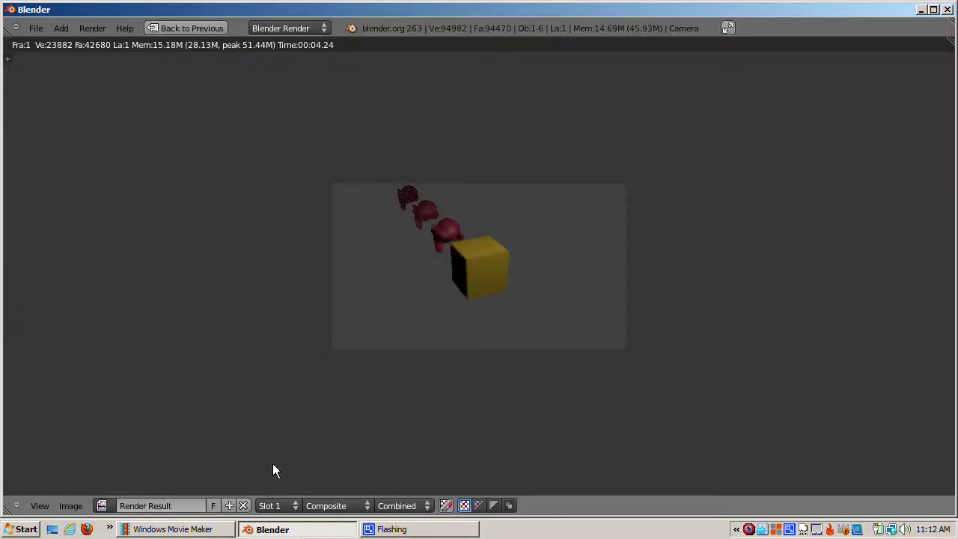
key(ctrl+Up)
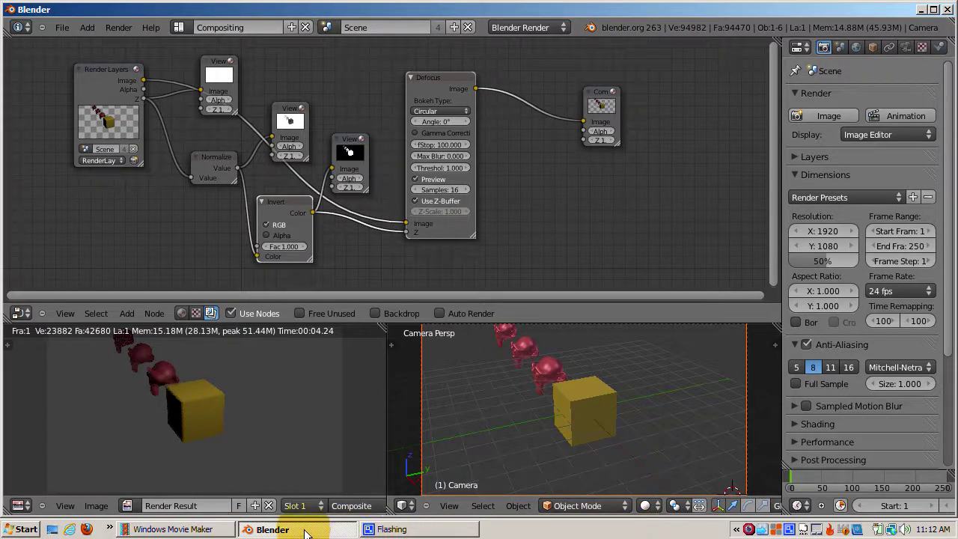
key(ctrl+Up)
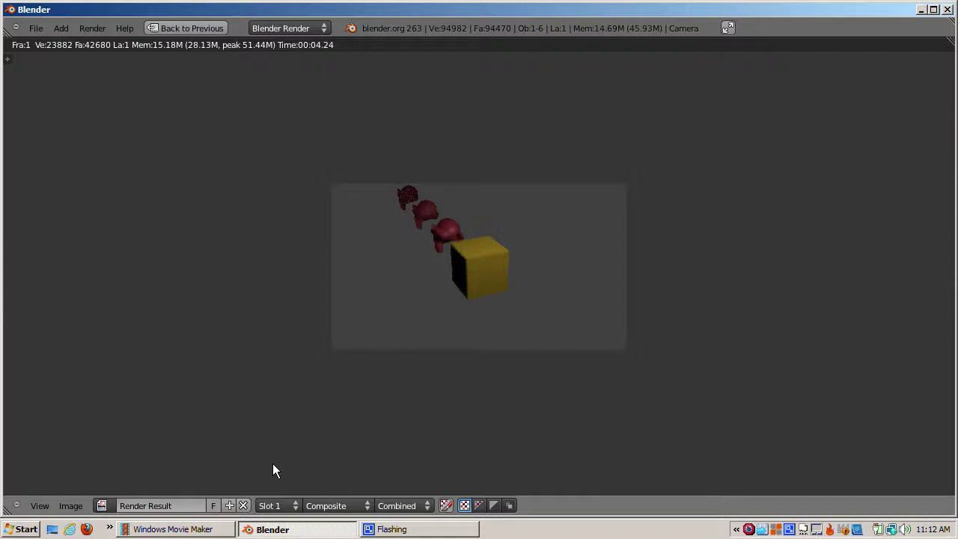
key(ctrl+Up)
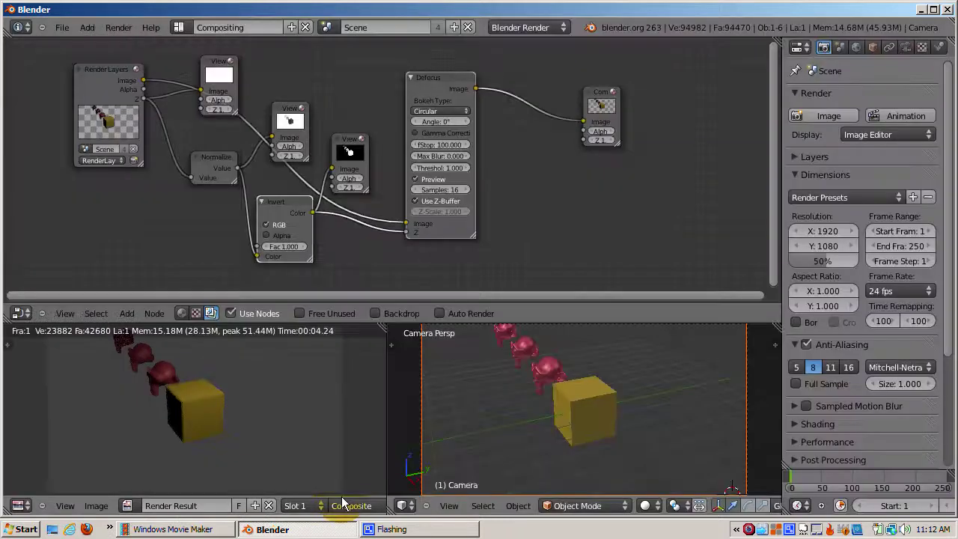